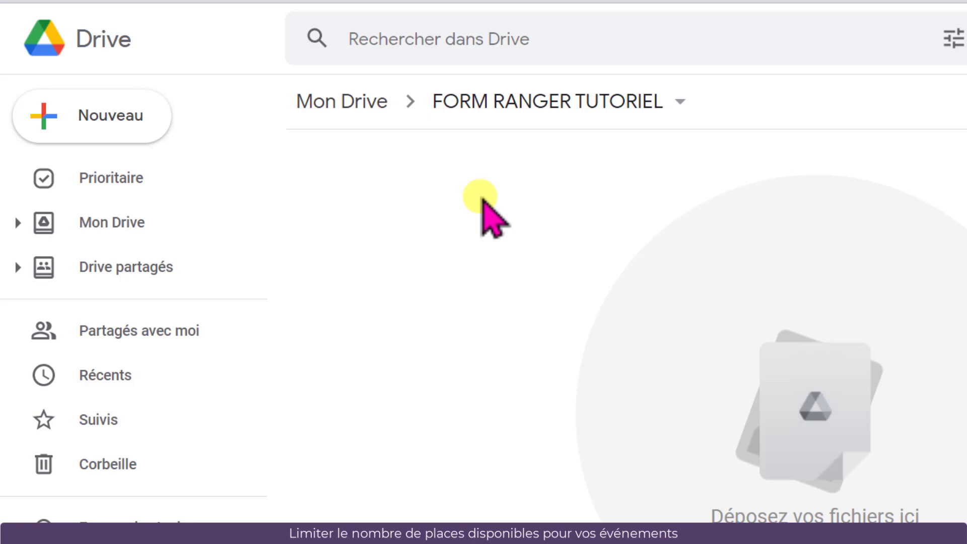
Create a new Google Form in the FORM RANGER TUTORIEL folder and title it Inscription formation Google
{"action": "right_click", "coordinate": [397, 170]}
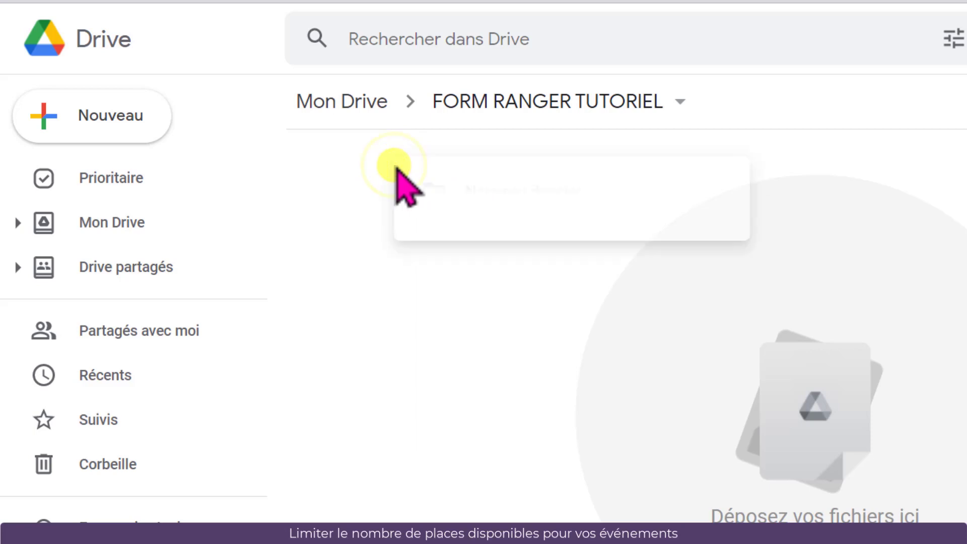
{"action": "left_click", "coordinate": [469, 450]}
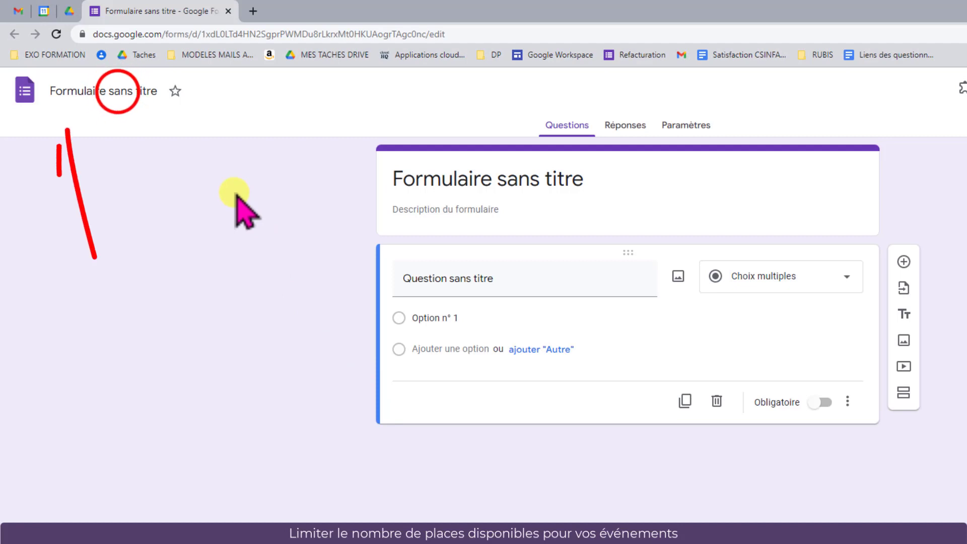
{"action": "left_click", "coordinate": [121, 91]}
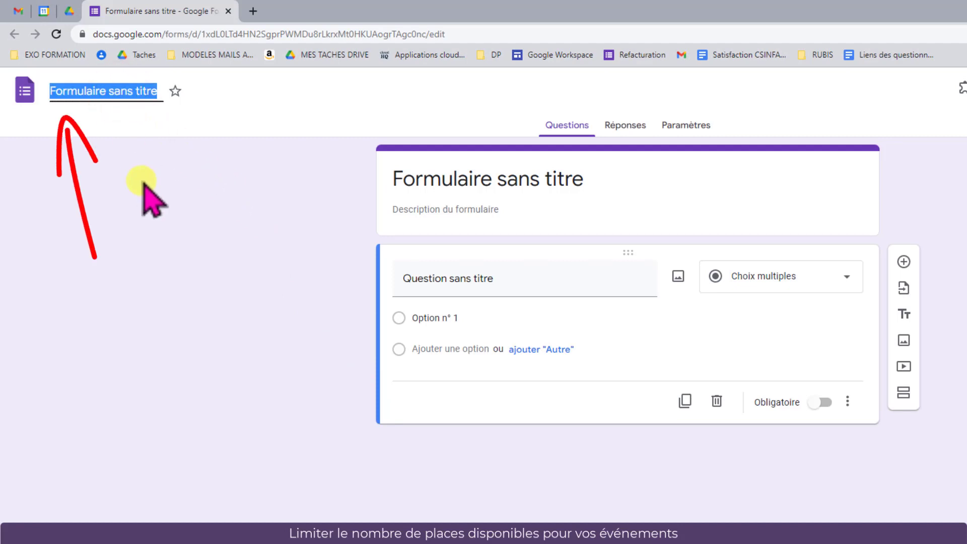
{"action": "type", "text": "Inscription formation Google"}
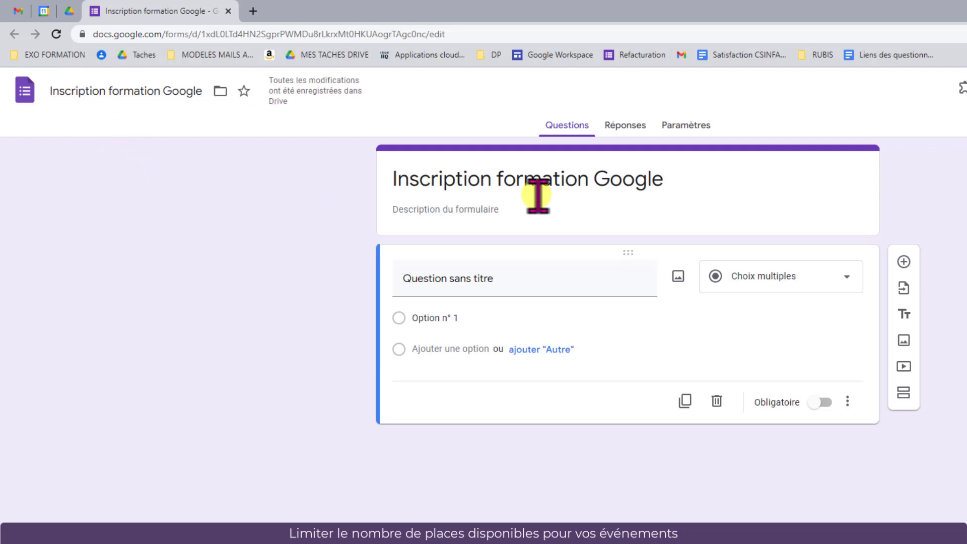
Paste the form description: Ce formulaire permet de s'inscrire à l'une des sessions de formation Google. Il y a 10 places disponibles par session
{"action": "left_click", "coordinate": [479, 210]}
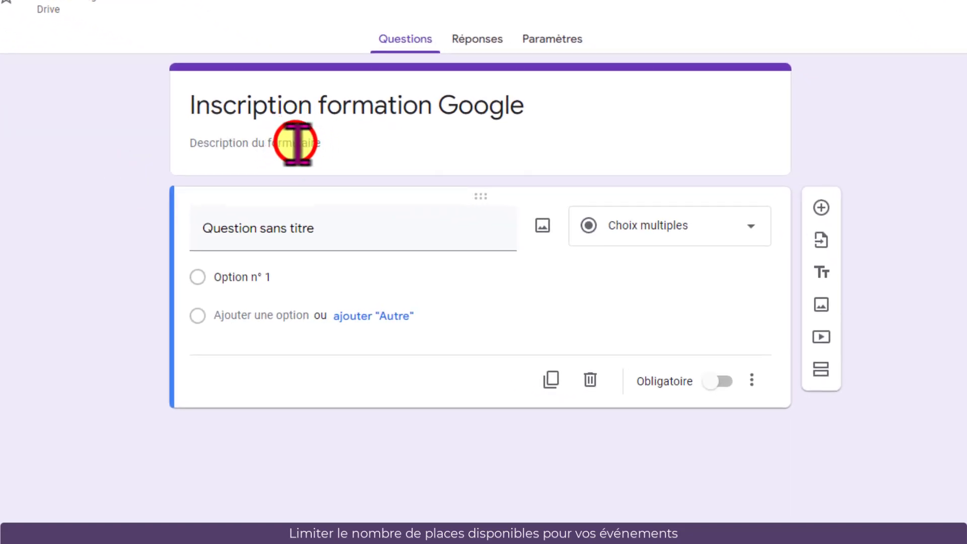
{"action": "type", "text": "Ce formulaire permet de s'inscrire à l'une des sessions de formation Google."}
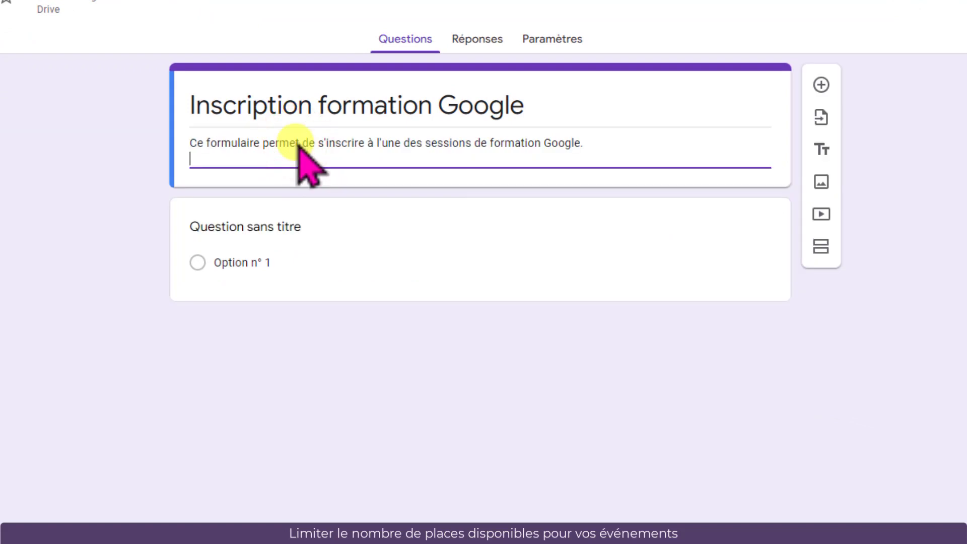
{"action": "type", "text": "Il y a 10 places disponibles par session."}
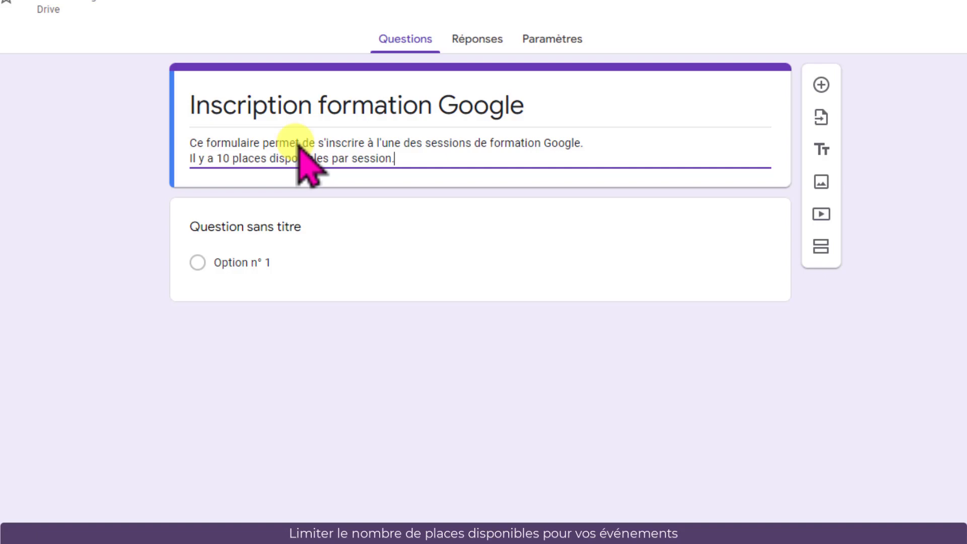
Turn the first question into a required short-answer question titled Nom
{"action": "left_click", "coordinate": [265, 227]}
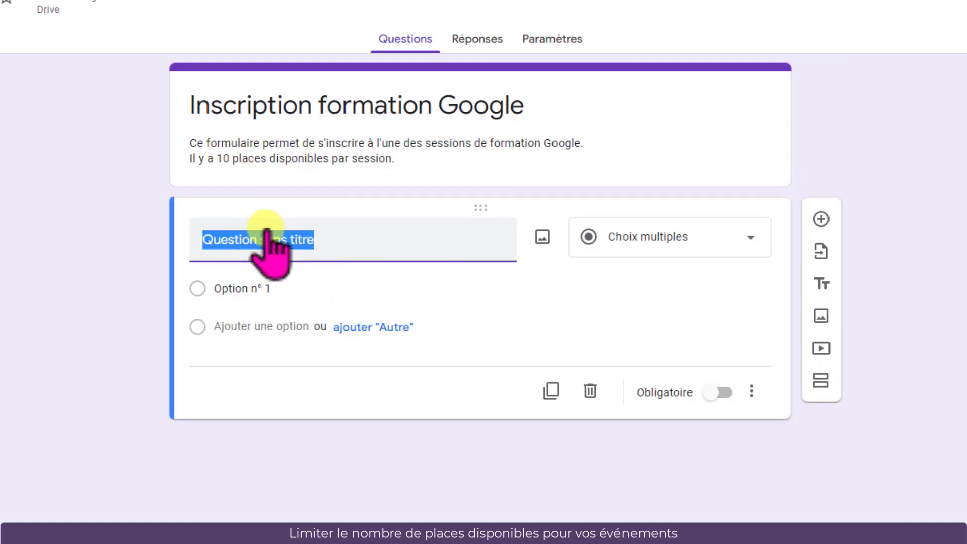
{"action": "type", "text": "Nom"}
{"action": "left_click", "coordinate": [725, 240]}
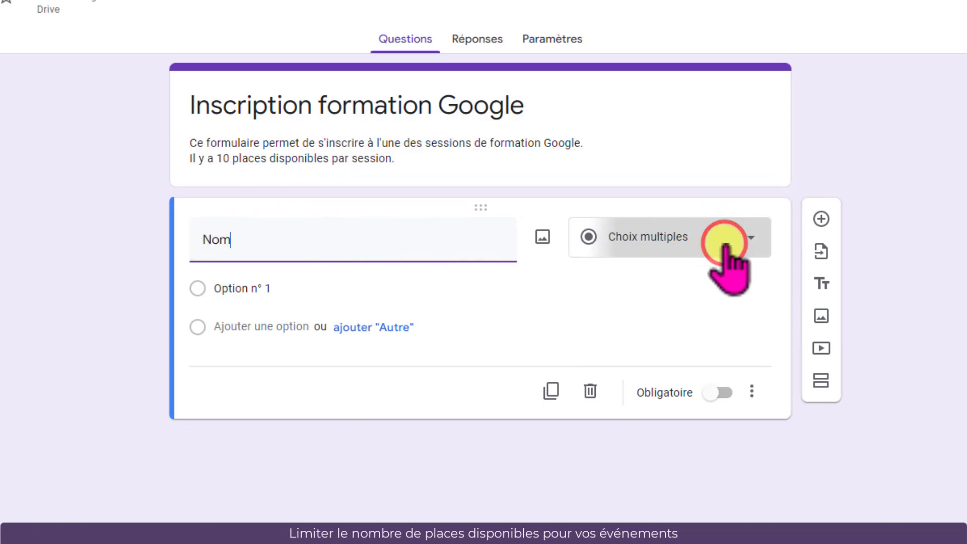
{"action": "left_click", "coordinate": [675, 146]}
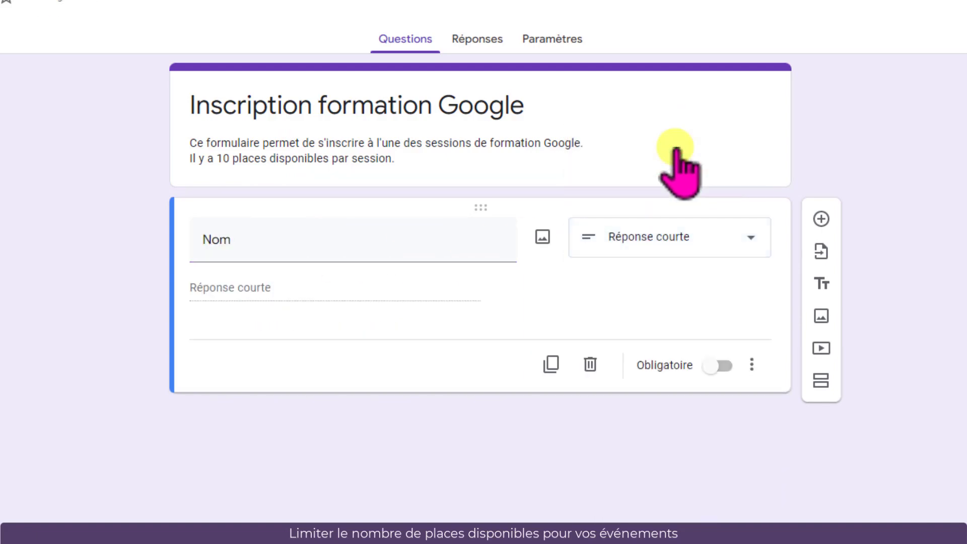
{"action": "left_click", "coordinate": [721, 365]}
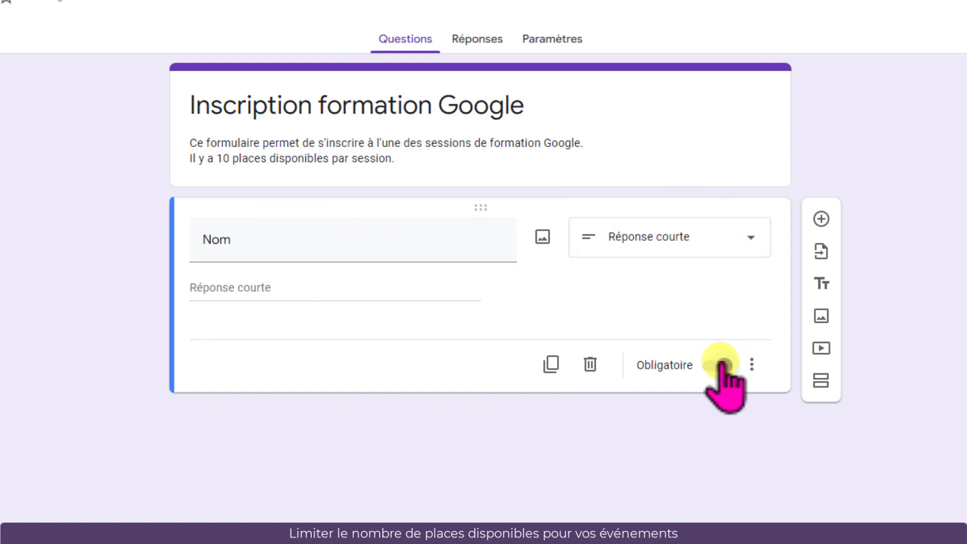
Duplicate the Nom question twice, titling the copies Prénom and Email
{"action": "left_click", "coordinate": [551, 363]}
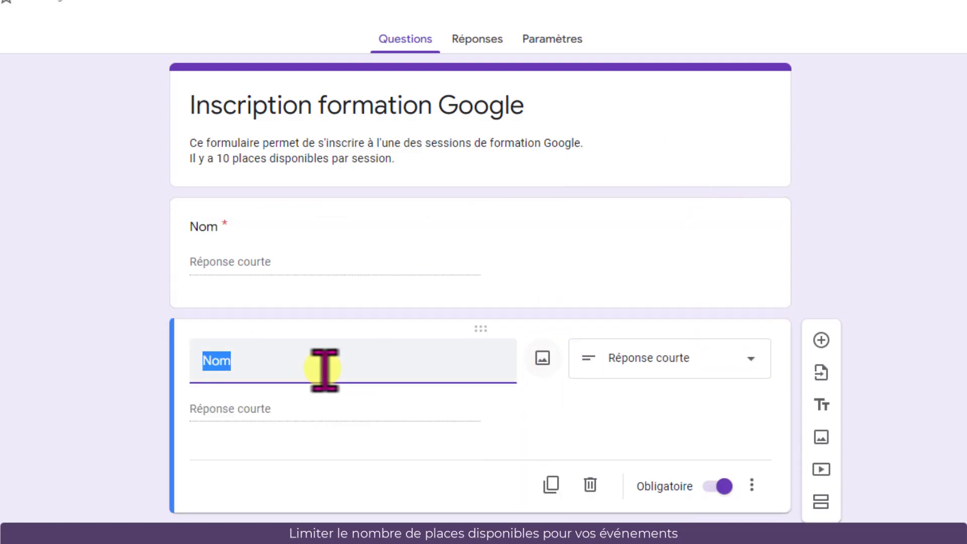
{"action": "type", "text": "Prénom"}
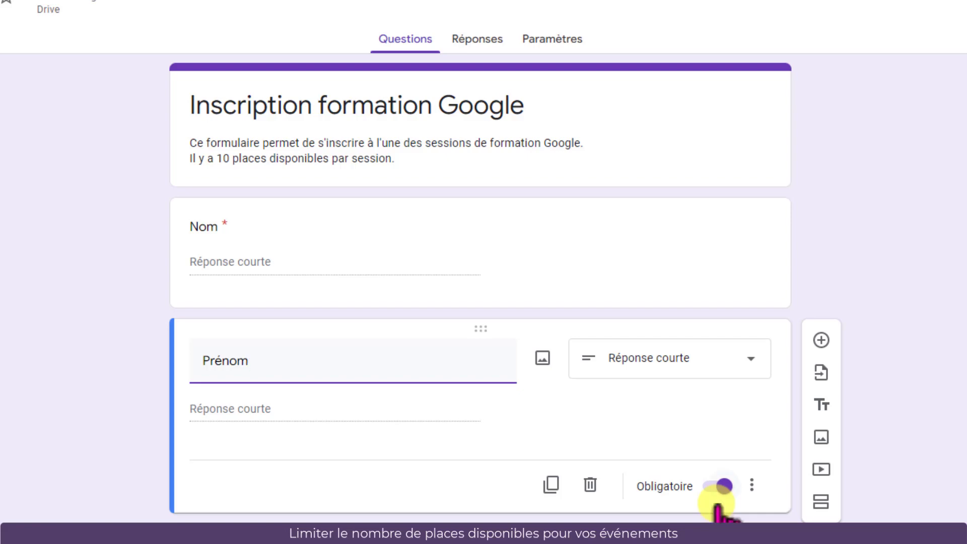
{"action": "left_click", "coordinate": [551, 485]}
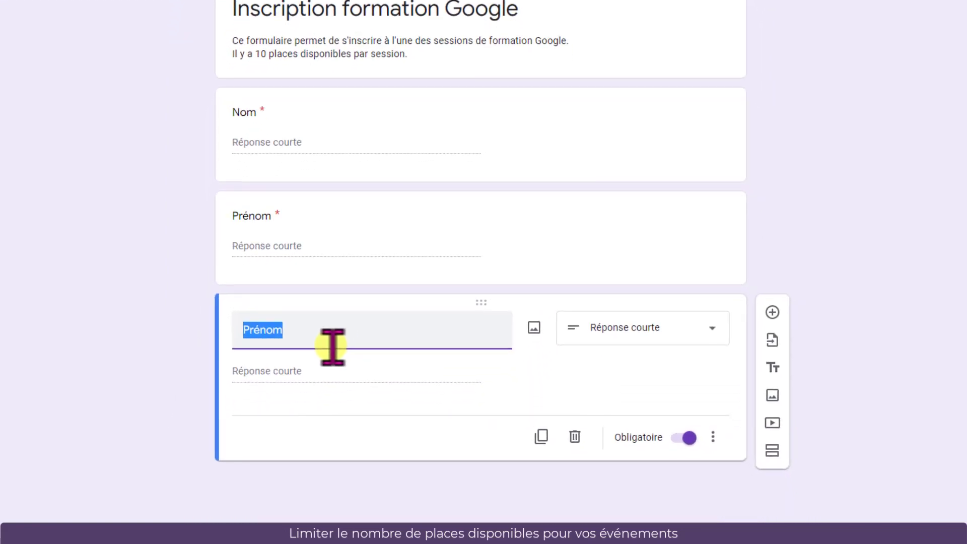
{"action": "type", "text": "Email"}
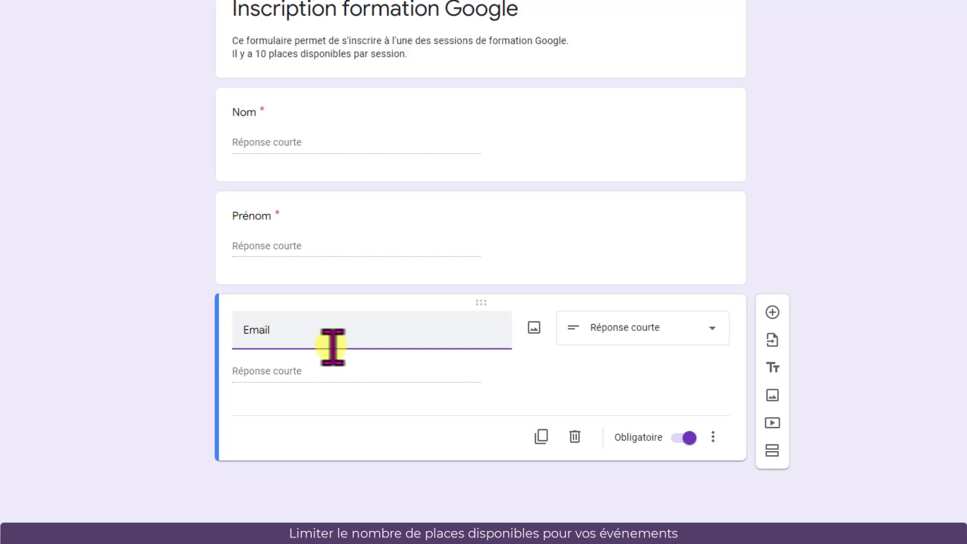
Add response validation to the Email question requiring Texte as Adresse e-mail, with error text Veuillez indiquez un email correct
{"action": "left_click", "coordinate": [713, 437]}
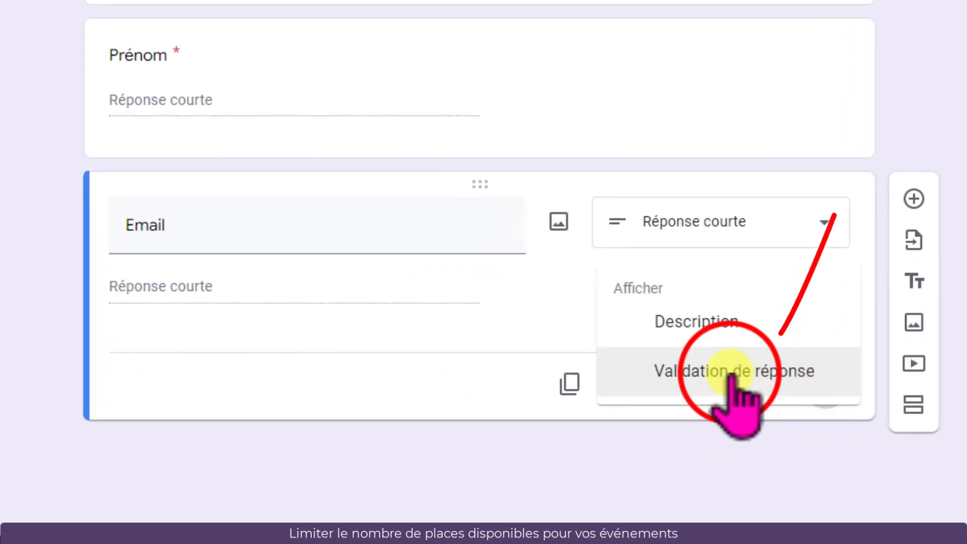
{"action": "left_click", "coordinate": [729, 374]}
{"action": "left_click", "coordinate": [257, 348]}
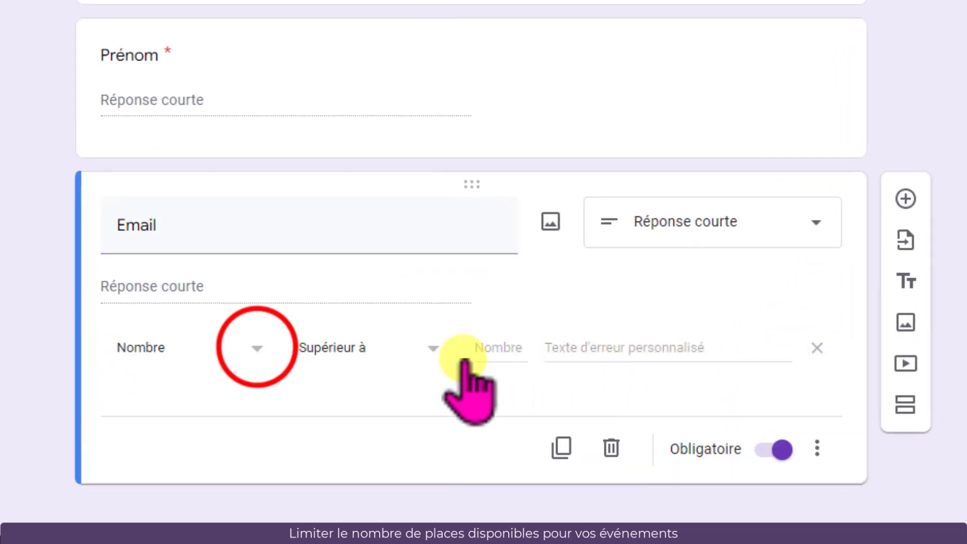
{"action": "left_click", "coordinate": [217, 387]}
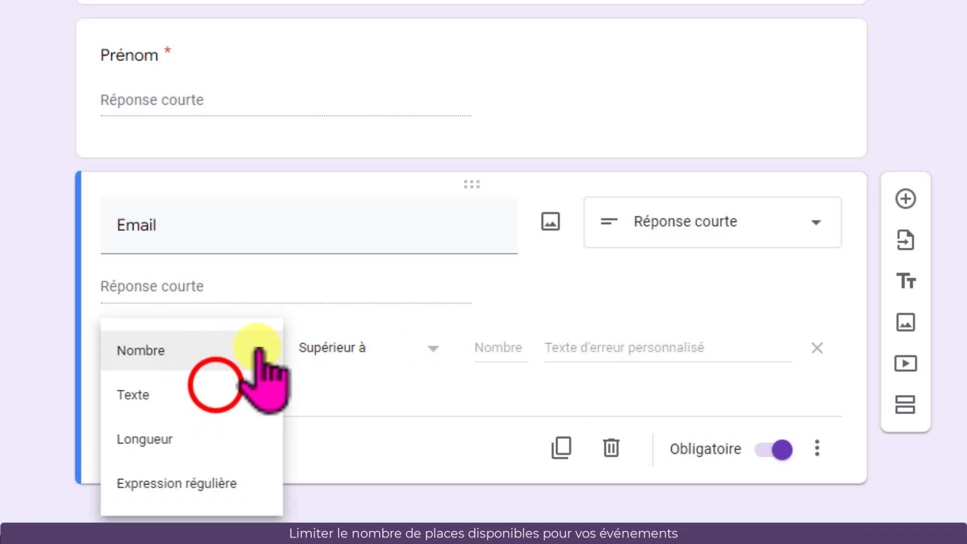
{"action": "left_click", "coordinate": [409, 349]}
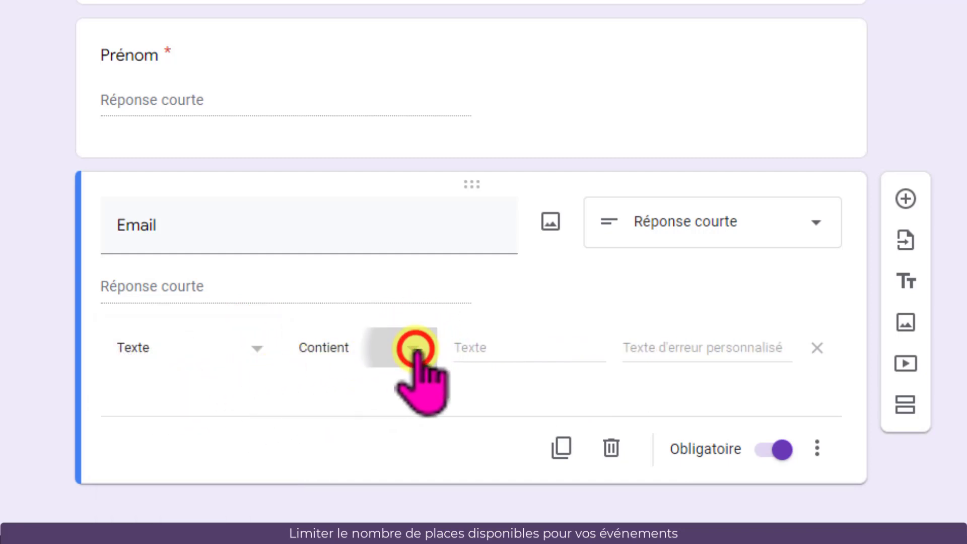
{"action": "left_click", "coordinate": [379, 438]}
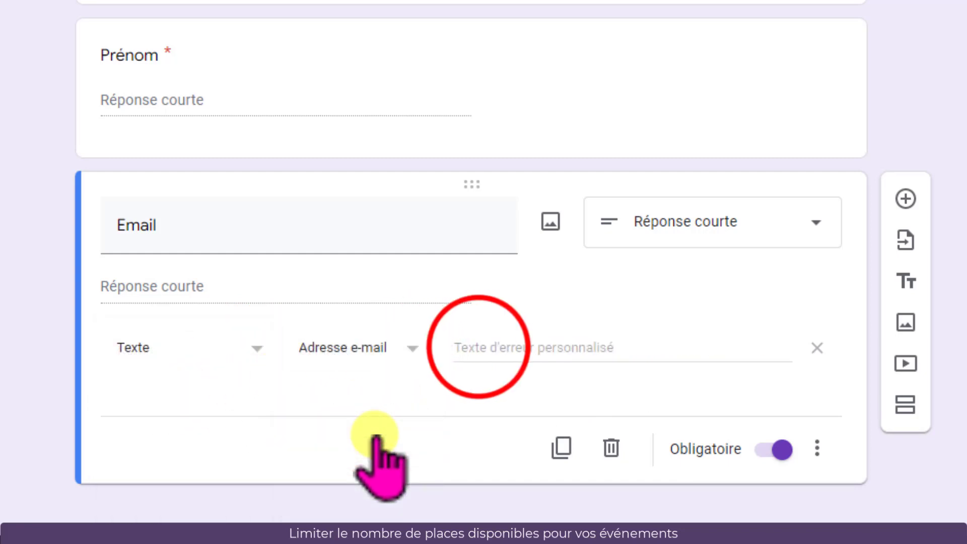
{"action": "left_click", "coordinate": [471, 347]}
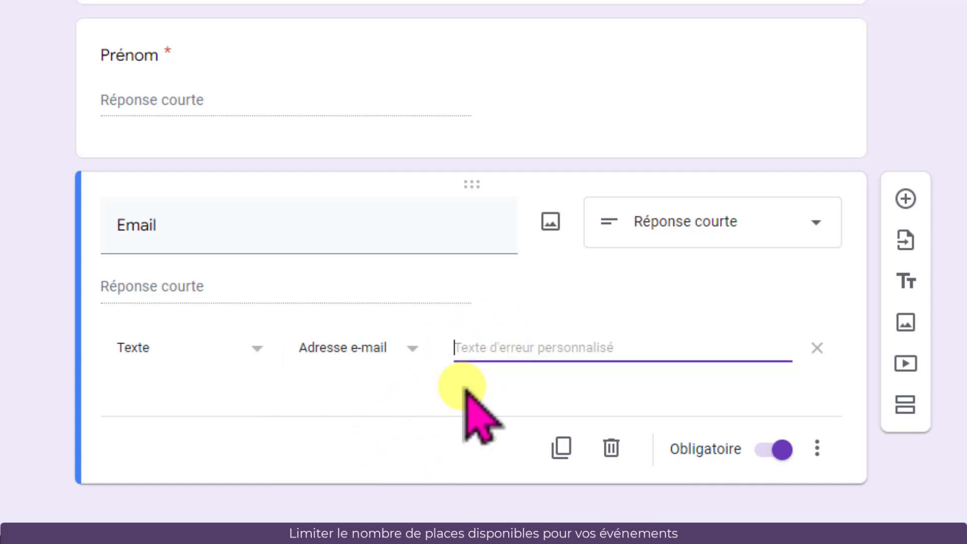
{"action": "type", "text": "Veuillez indiquez un email correct"}
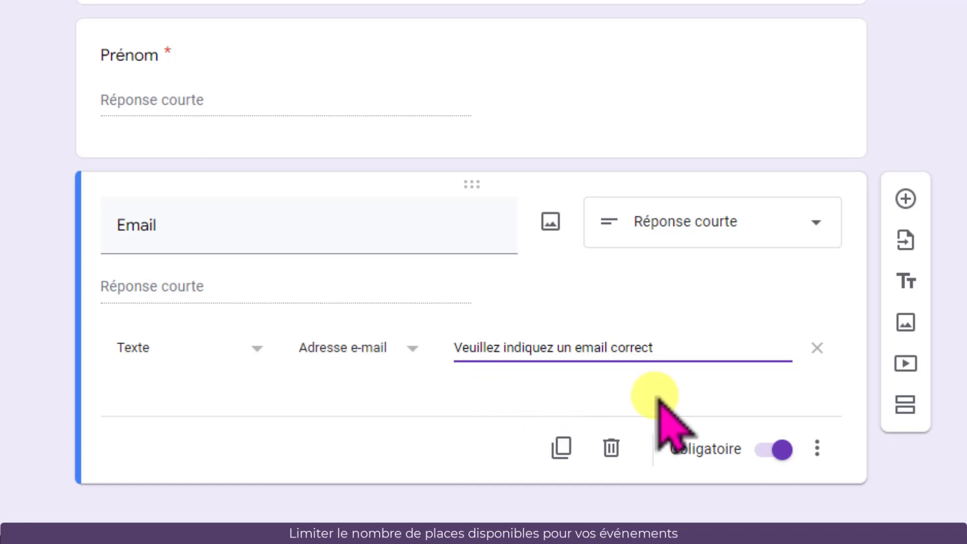
Add a second section after Email and title it Formation Google
{"action": "left_click", "coordinate": [905, 406]}
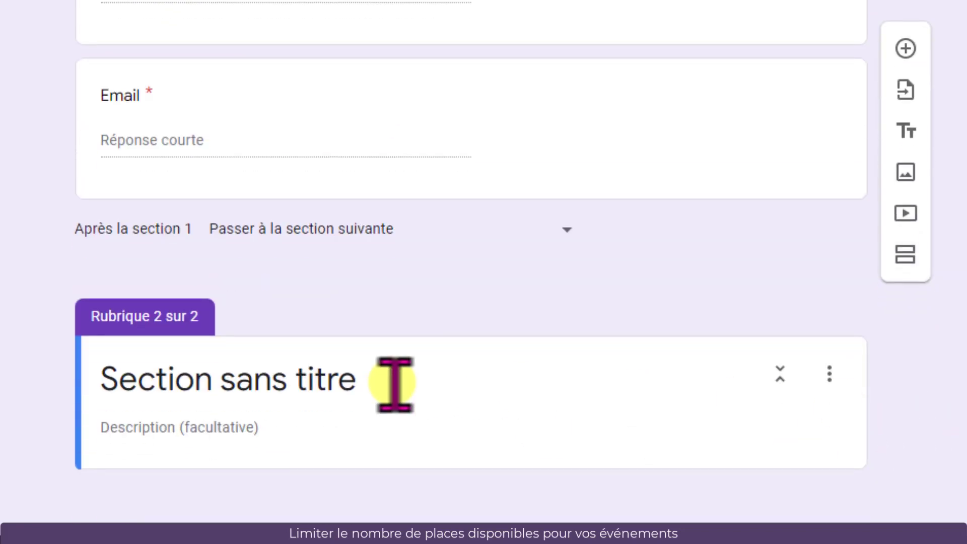
{"action": "left_click", "coordinate": [394, 383]}
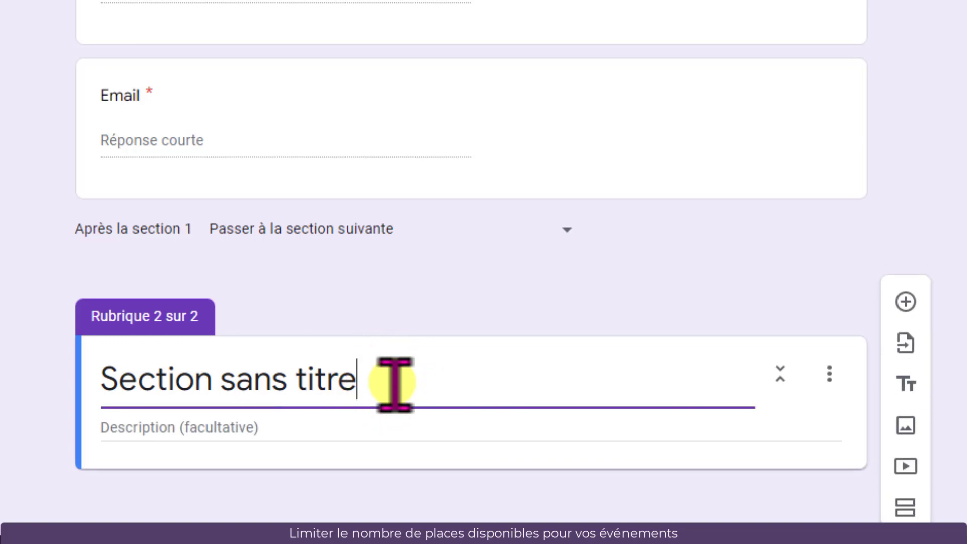
{"action": "key", "text": "ctrl+a"}
{"action": "type", "text": "Formation Google"}
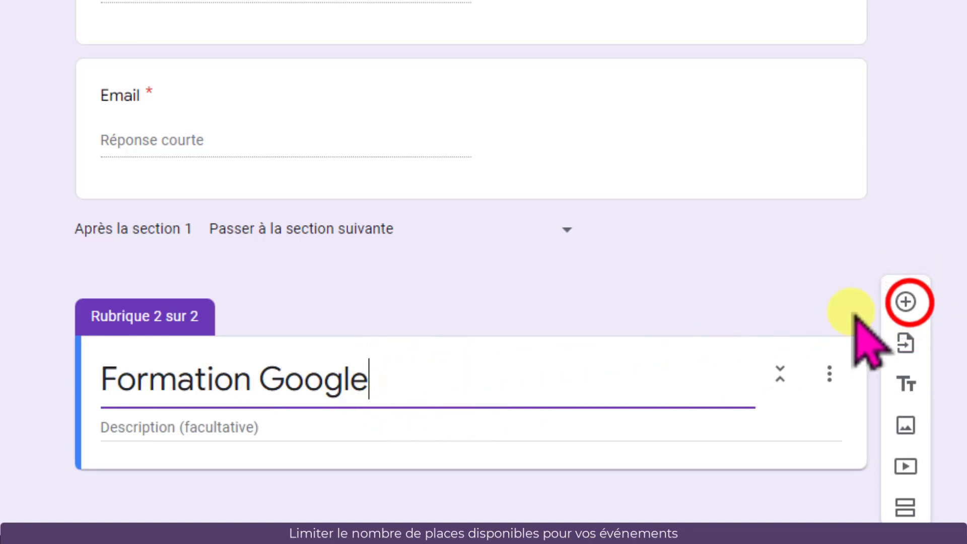
Add a required multiple-choice question Choisissez votre session de formation : in the new section
{"action": "left_click", "coordinate": [907, 303]}
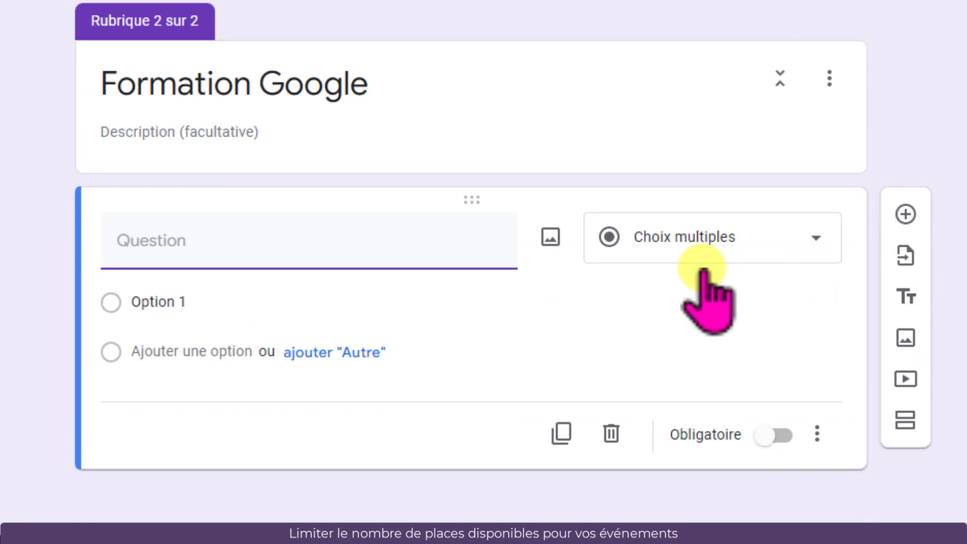
{"action": "left_click", "coordinate": [209, 237]}
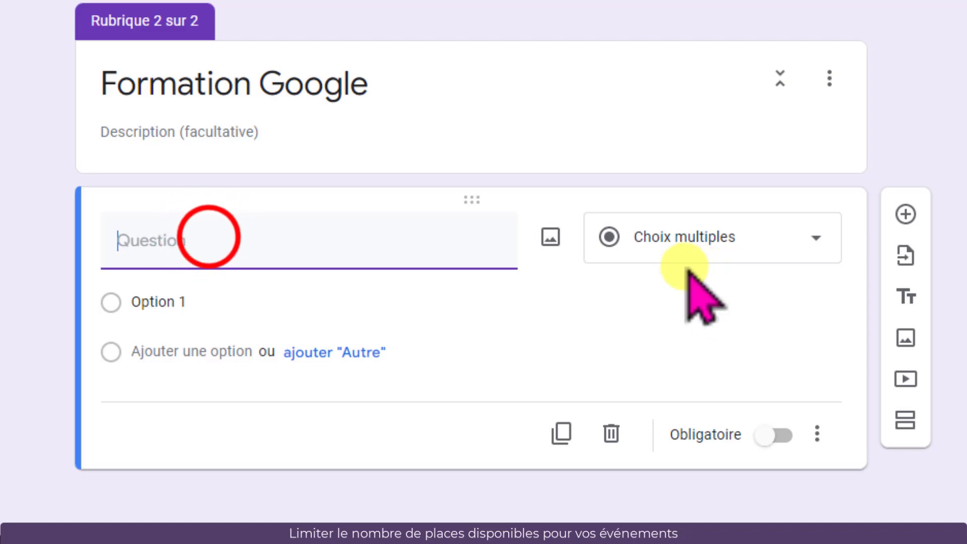
{"action": "type", "text": "Choisissez votre session de formation :"}
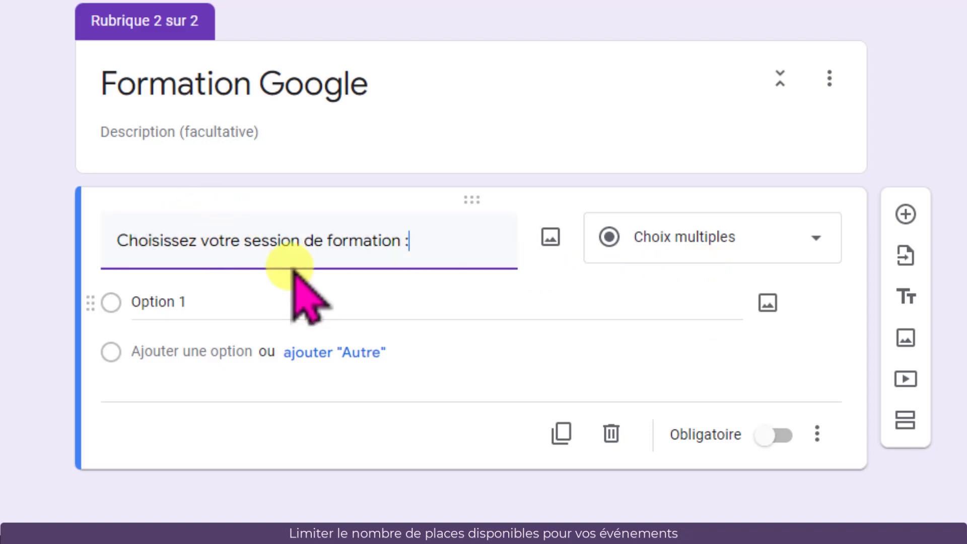
{"action": "left_click", "coordinate": [776, 435]}
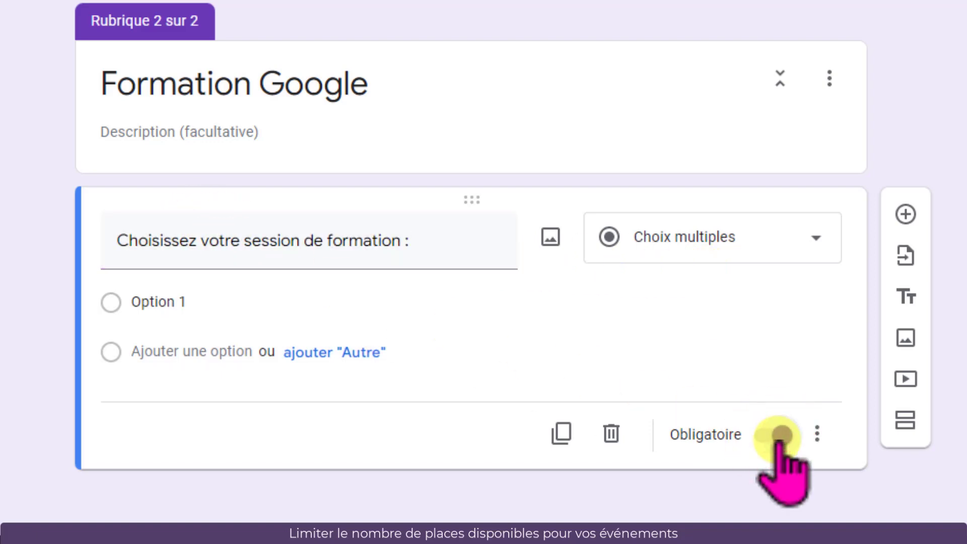
{"action": "left_click", "coordinate": [294, 311]}
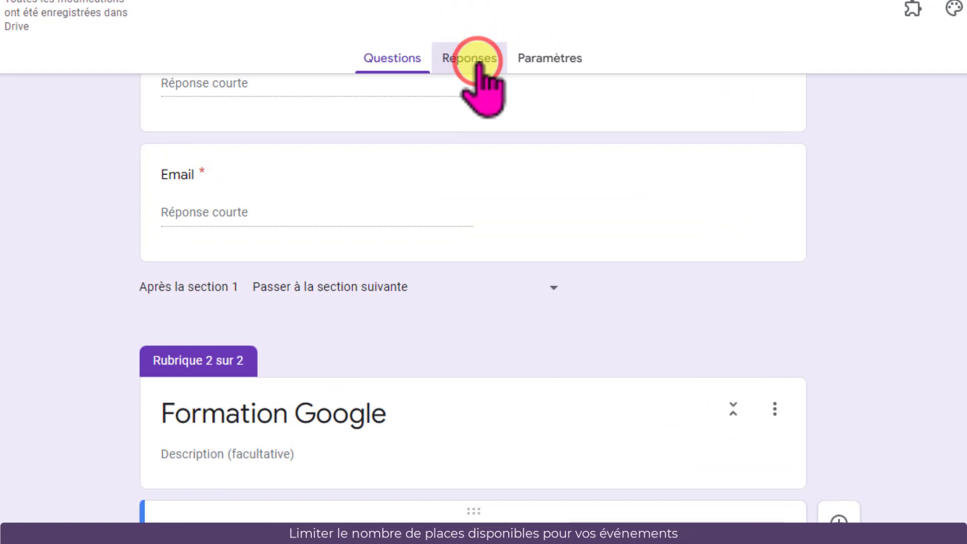
Link the form's responses to a new spreadsheet named Inscription formation Google (réponses), then switch to the Drive folder tab
{"action": "left_click", "coordinate": [474, 42]}
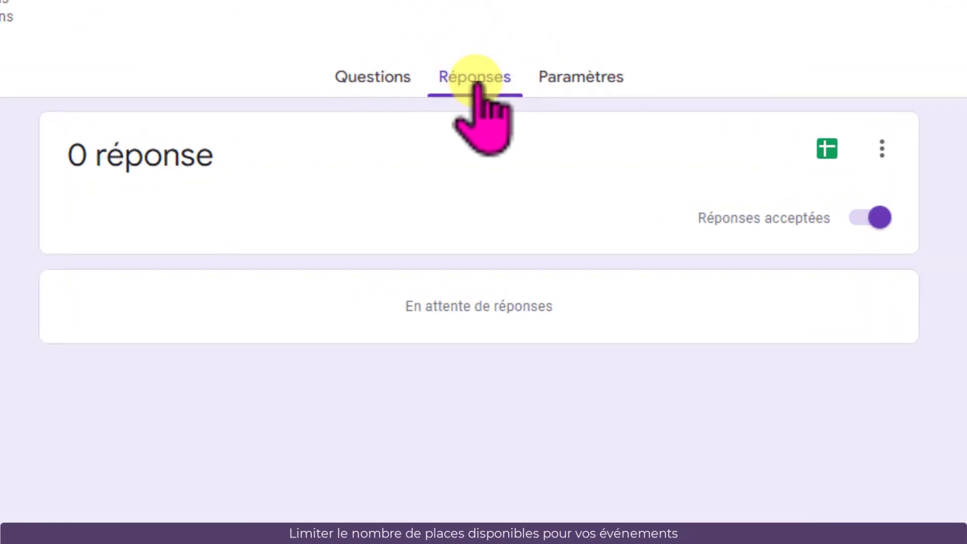
{"action": "left_click", "coordinate": [830, 153]}
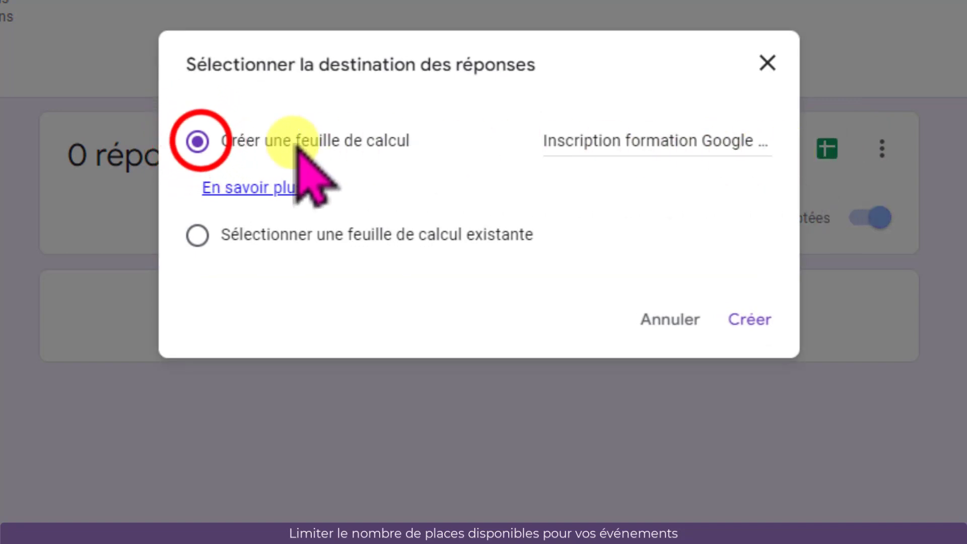
{"action": "left_click", "coordinate": [198, 142]}
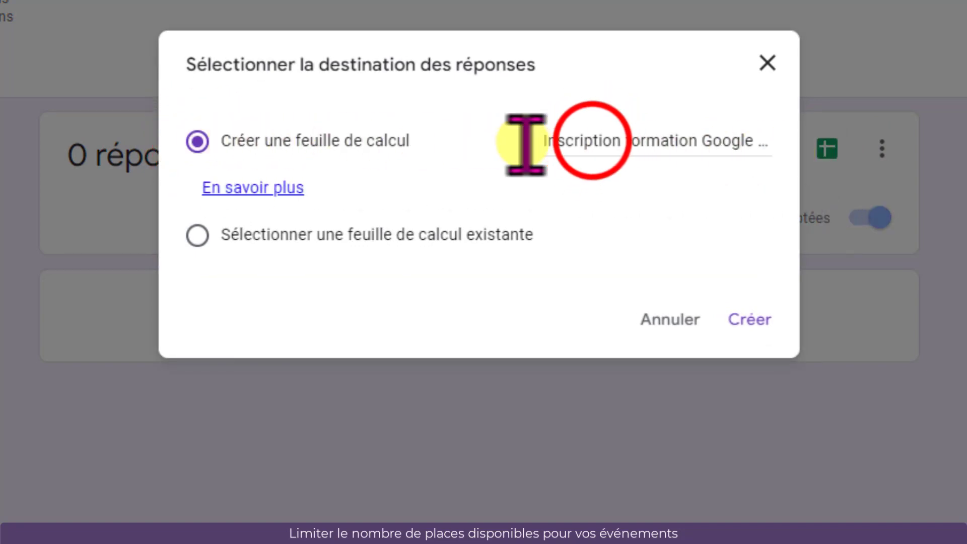
{"action": "left_click_drag", "start_coordinate": [593, 141], "coordinate": [766, 169]}
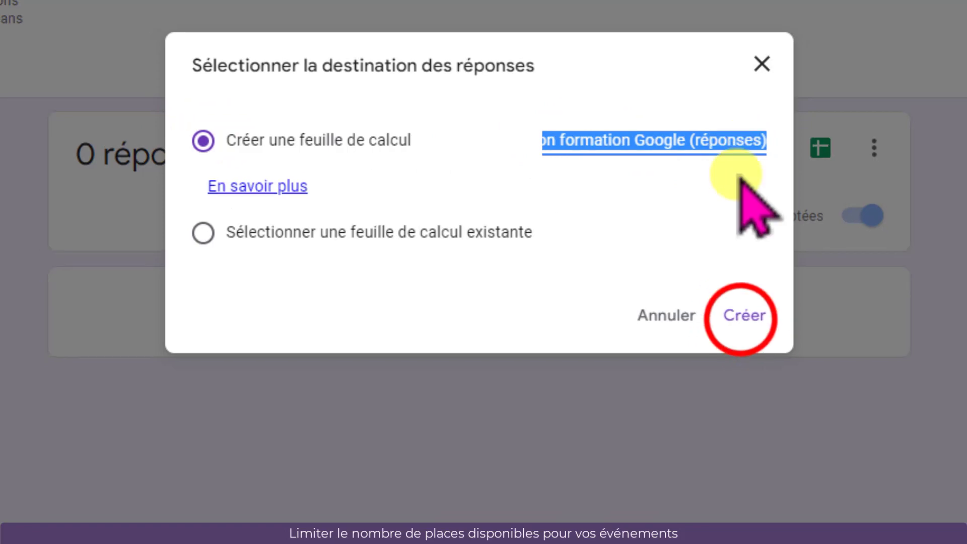
{"action": "left_click", "coordinate": [750, 319]}
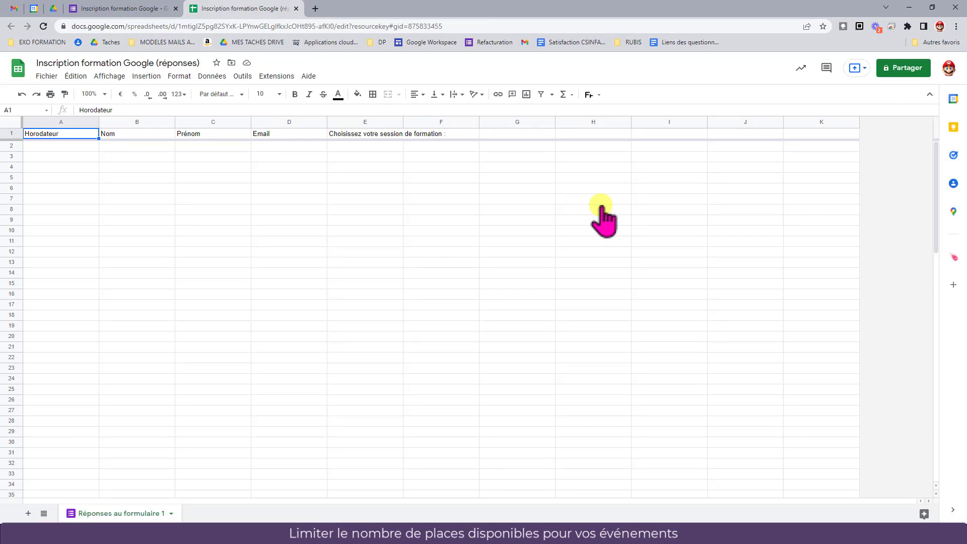
{"action": "left_click", "coordinate": [54, 8]}
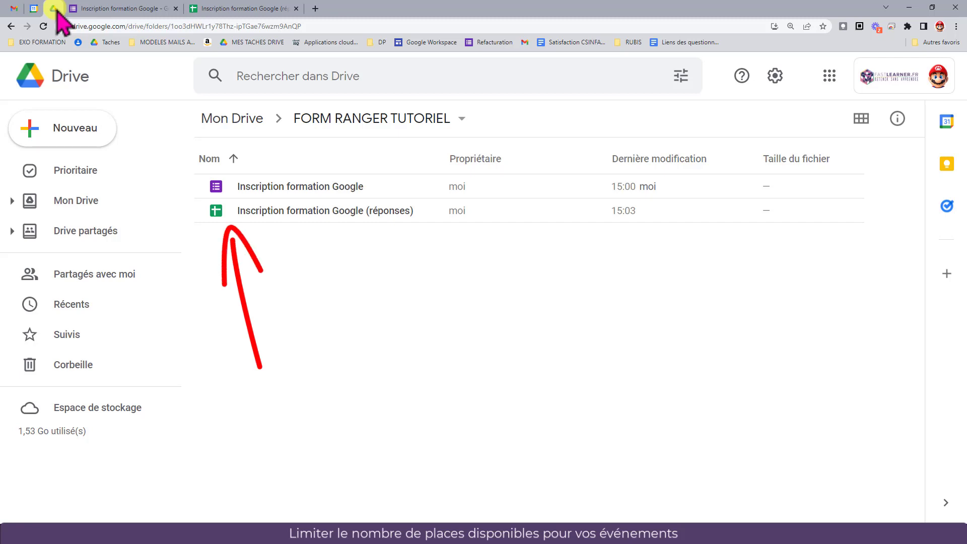
Open the response spreadsheet, add a new sheet and rename it Choix
{"action": "left_click", "coordinate": [247, 9]}
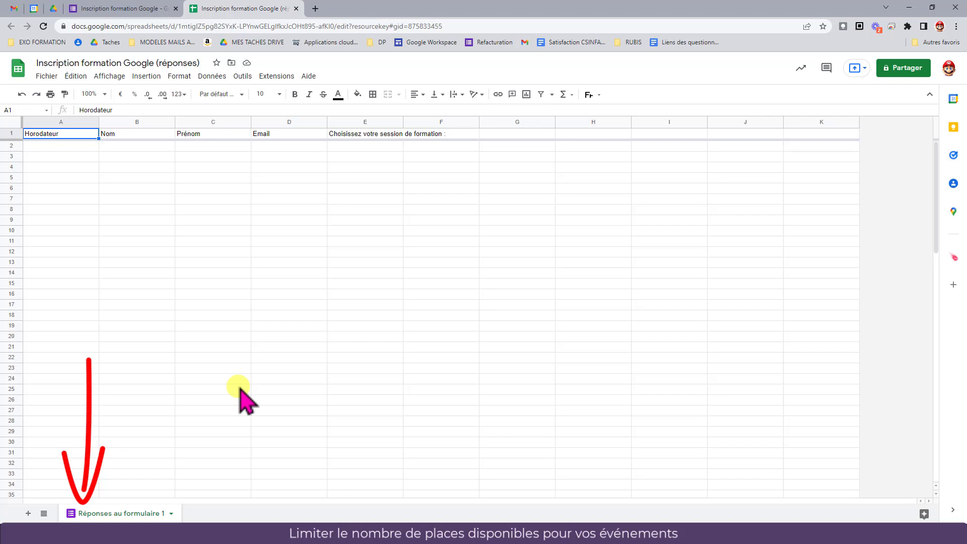
{"action": "left_click", "coordinate": [28, 513]}
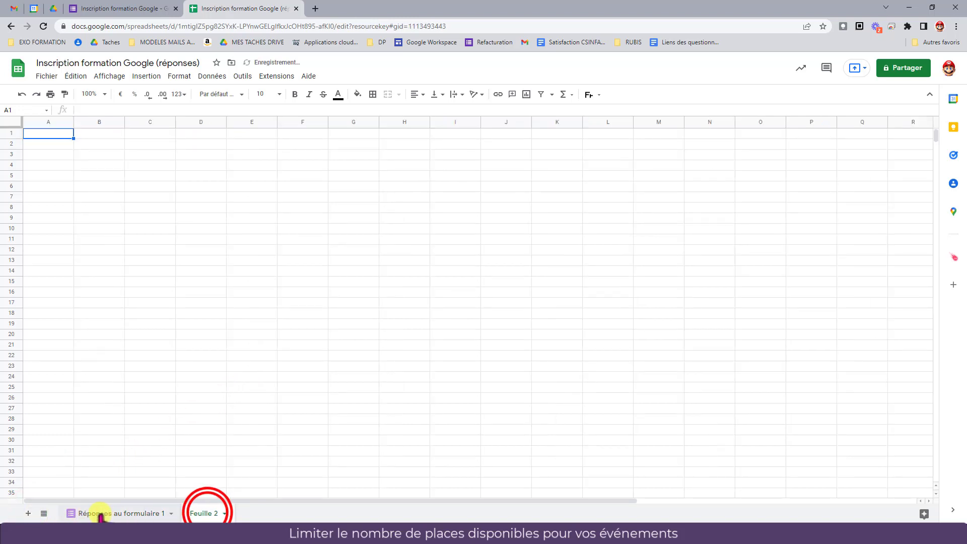
{"action": "double_click", "coordinate": [207, 514]}
{"action": "key", "text": "Return"}
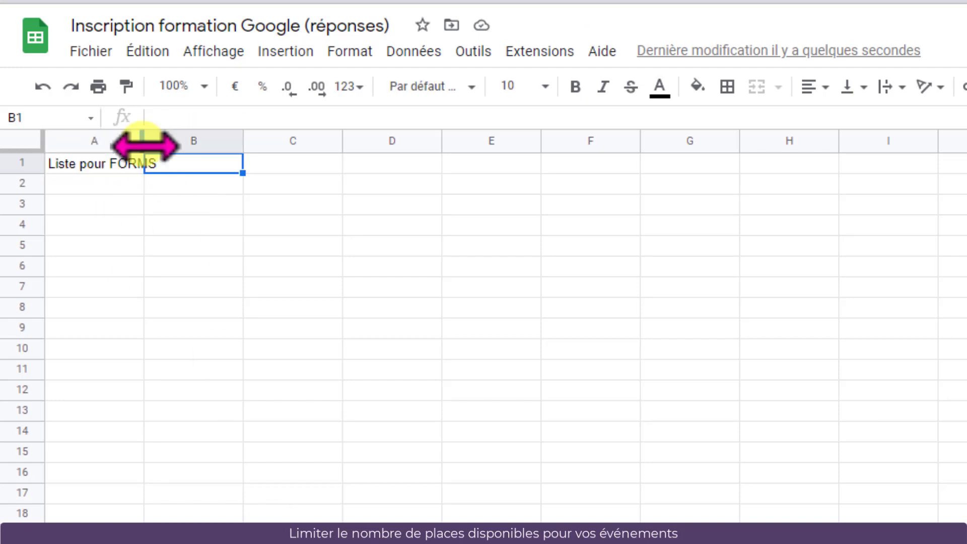
Fit column A's width and enter the headers Propositions, Max, réservée and disponible in B1 to E1
{"action": "double_click", "coordinate": [143, 146]}
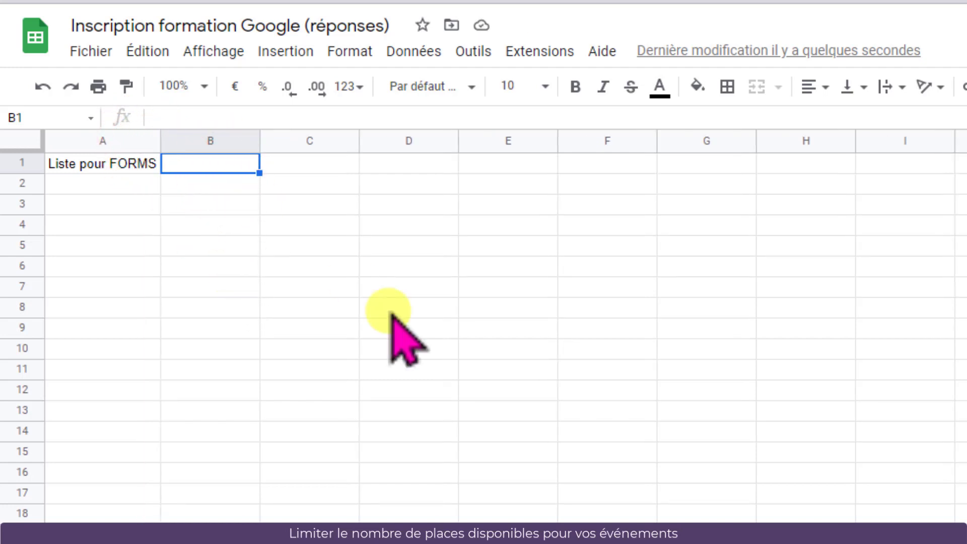
{"action": "type", "text": "Propositions"}
{"action": "key", "text": "Tab"}
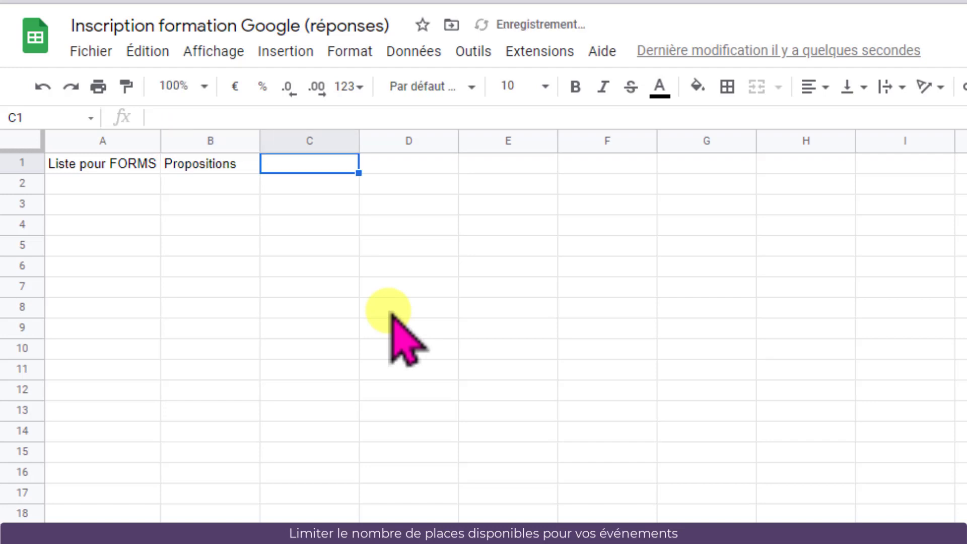
{"action": "type", "text": "Max"}
{"action": "key", "text": "Tab"}
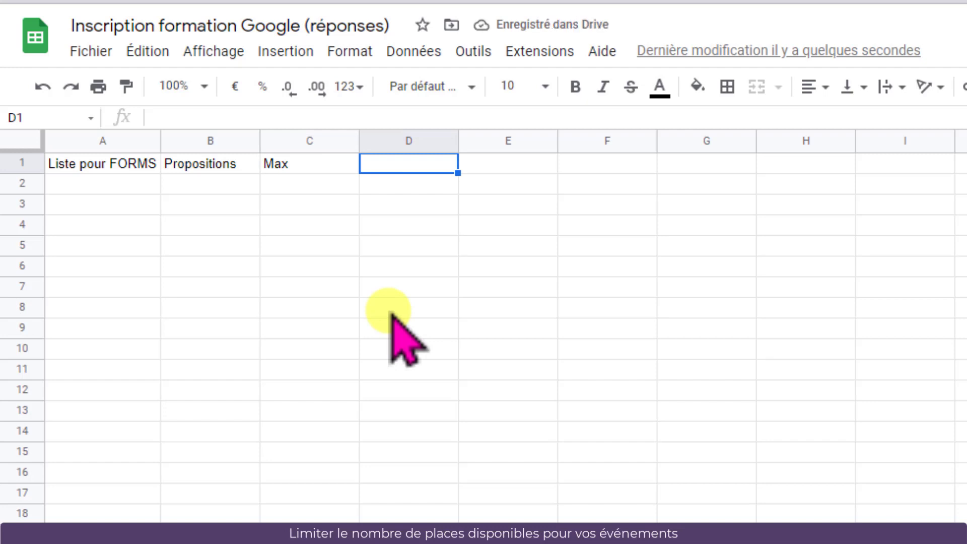
{"action": "type", "text": "réservée"}
{"action": "key", "text": "Tab"}
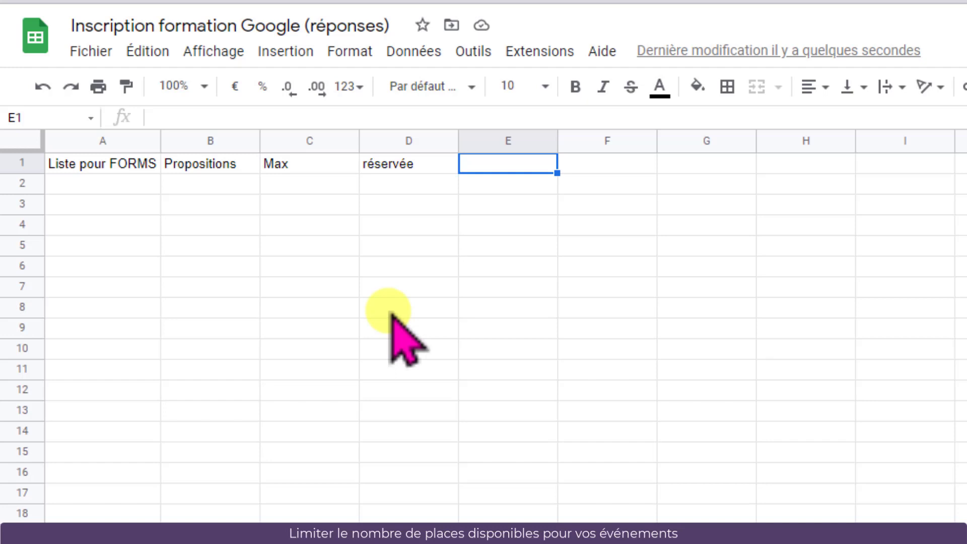
{"action": "type", "text": "disponible"}
{"action": "key", "text": "Return"}
Widen column B and paste the list of training session dates into column B starting at B2
{"action": "left_click_drag", "start_coordinate": [260, 142], "coordinate": [475, 143]}
{"action": "left_click", "coordinate": [237, 184]}
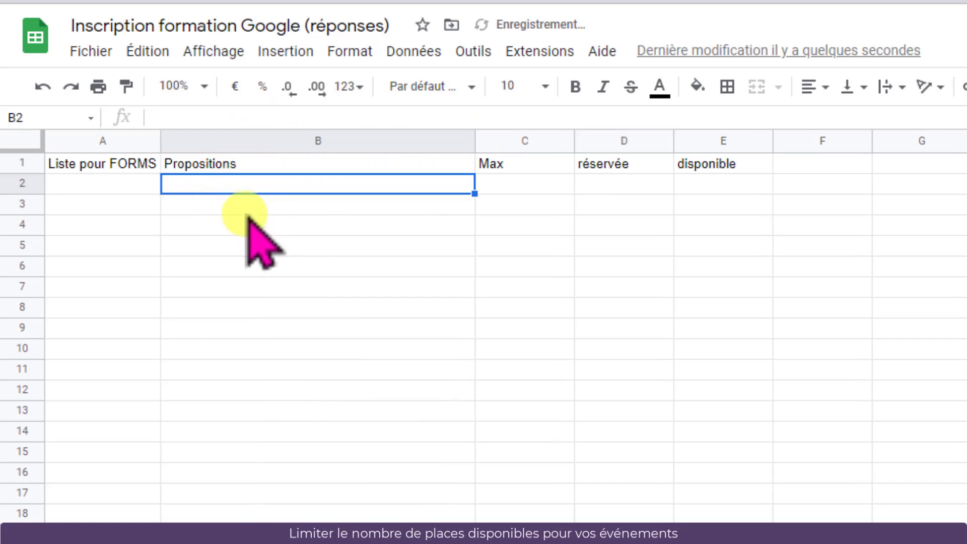
{"action": "type", "text": "Vendredi 29/04/2022 de 9h30 à 11h30 Jeudi 19/05/2022 de 9h30 à 11h30 Mercredi 15/06/2022 de 13h00 à 15h00 Jeudi 08/09/2022 de 9h30 à 11h30 Mercredi 19/10/2022 de 13h30 à 15h30 Jeudi 03/11/2022 de 10h00 à 12h00"}
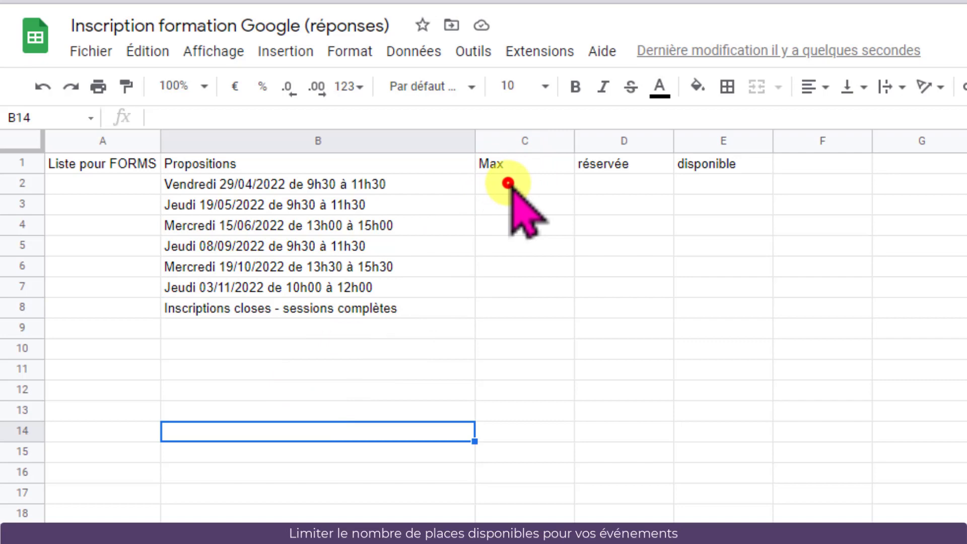
Set Max to 5 in C2 and fill it down to C7 for all six sessions
{"action": "left_click", "coordinate": [506, 184]}
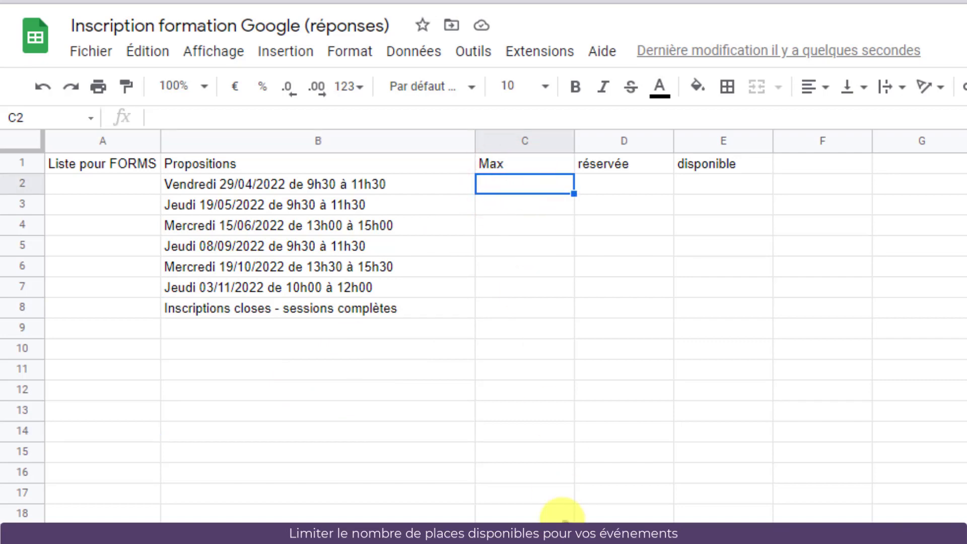
{"action": "type", "text": "5"}
{"action": "key", "text": "ctrl+Return"}
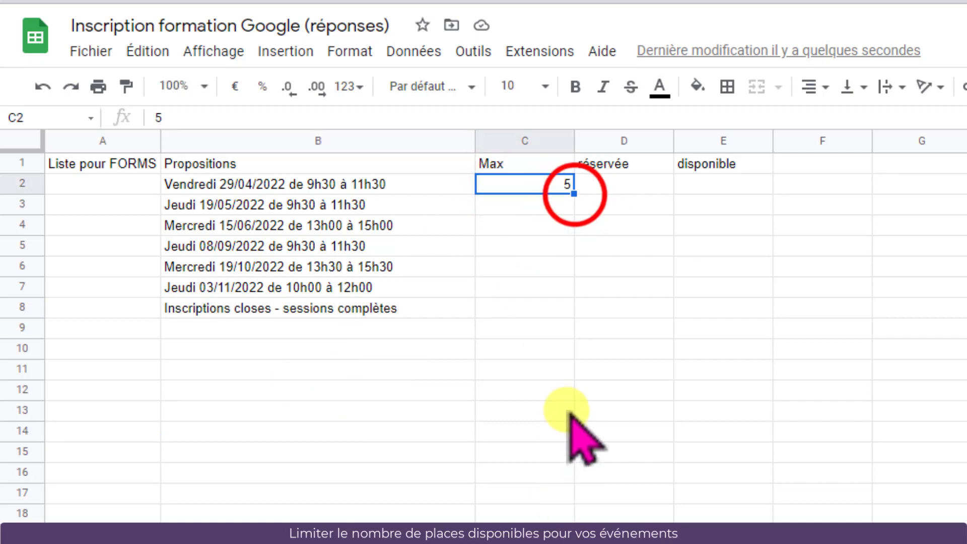
{"action": "left_click_drag", "start_coordinate": [577, 197], "coordinate": [574, 290]}
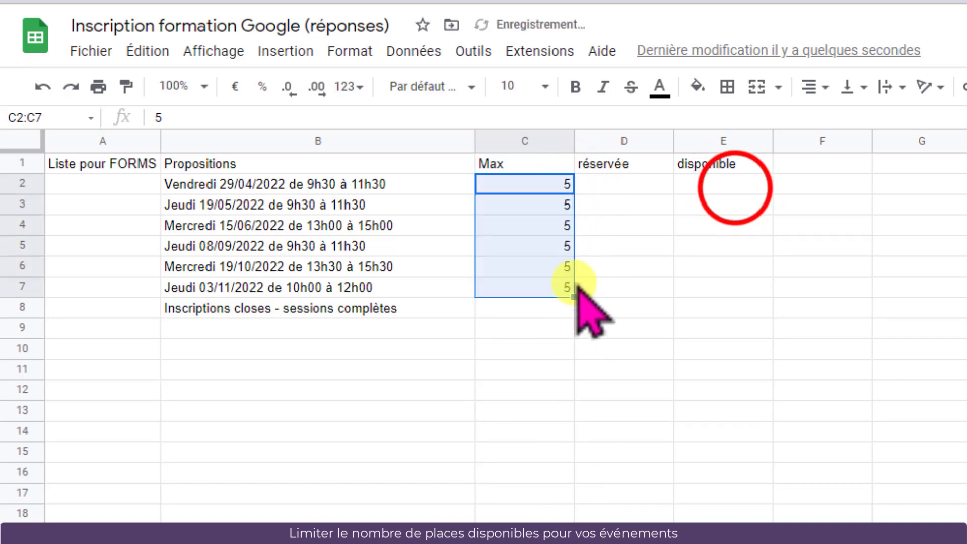
Enter the formula =C2-D2 in E2 for available seats and accept the autofill suggestion down the column
{"action": "left_click", "coordinate": [715, 267]}
{"action": "left_click", "coordinate": [735, 188]}
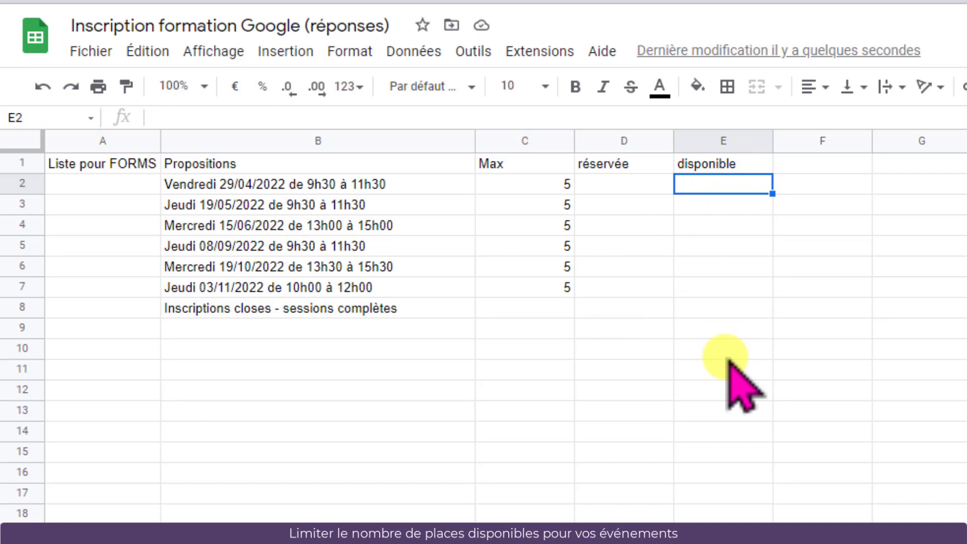
{"action": "type", "text": "="}
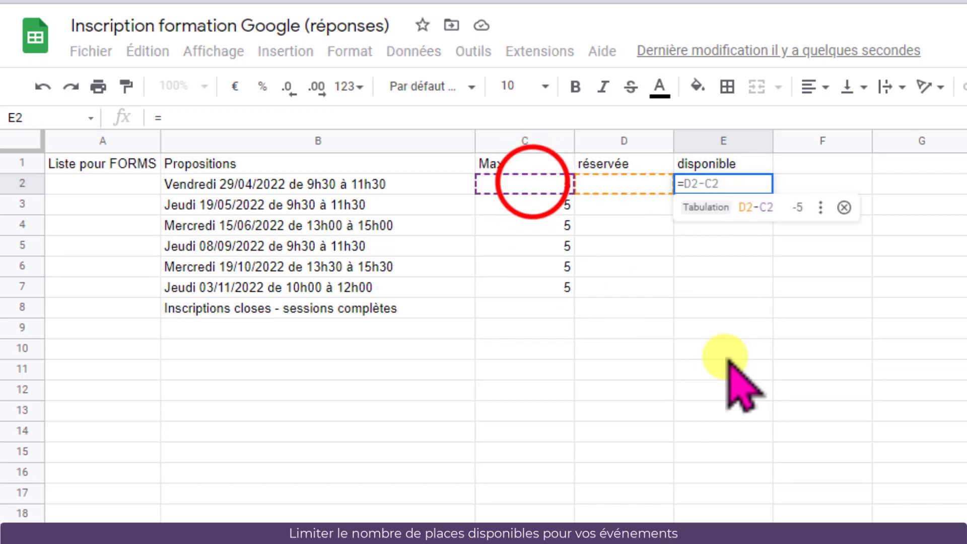
{"action": "left_click", "coordinate": [534, 184]}
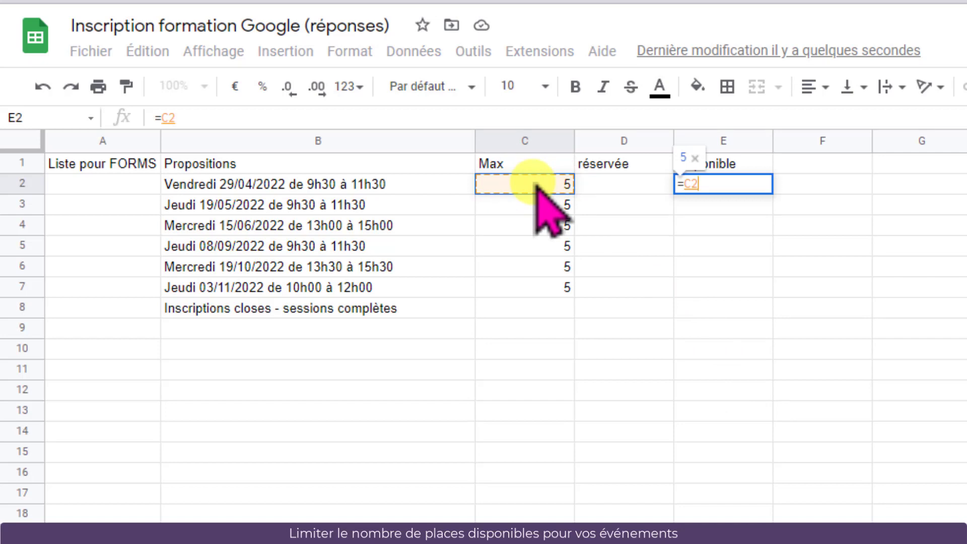
{"action": "type", "text": "-"}
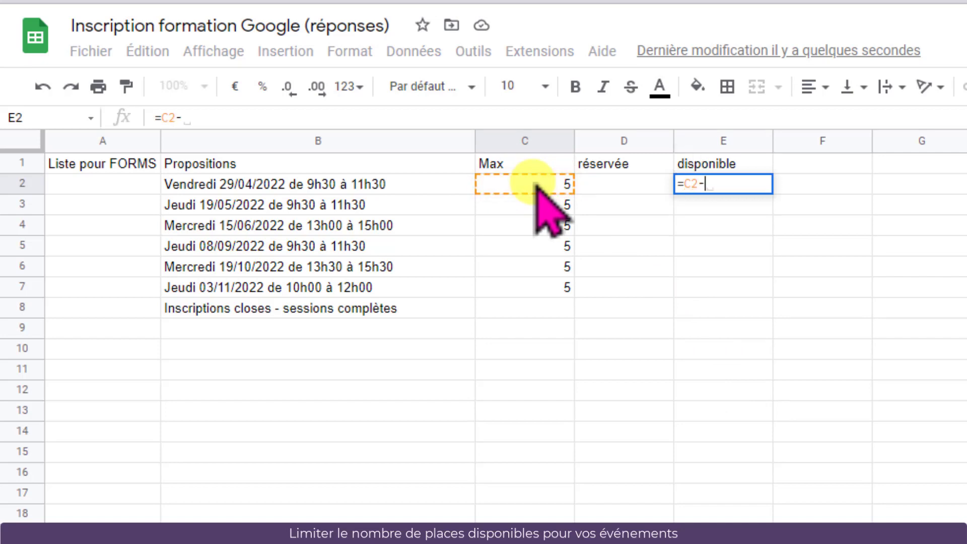
{"action": "left_click", "coordinate": [613, 185]}
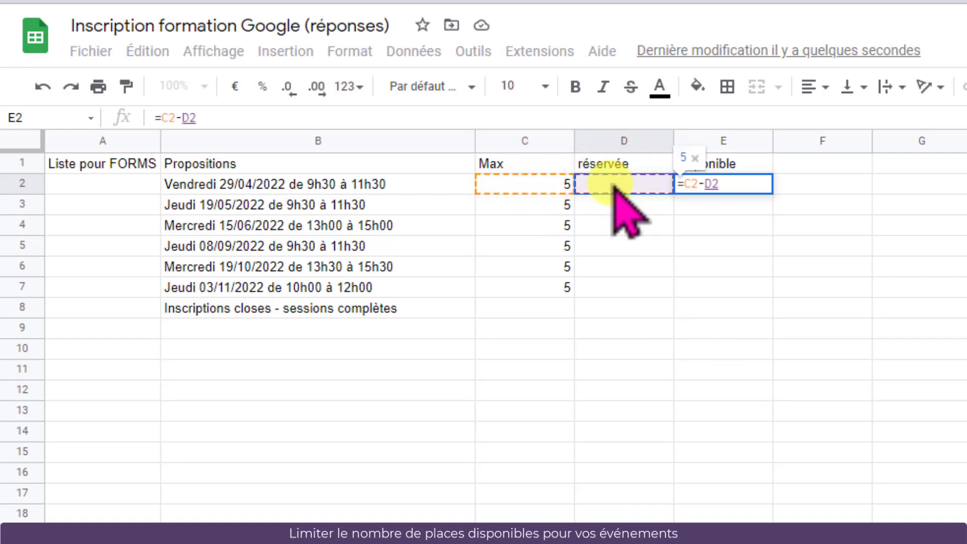
{"action": "key", "text": "Return"}
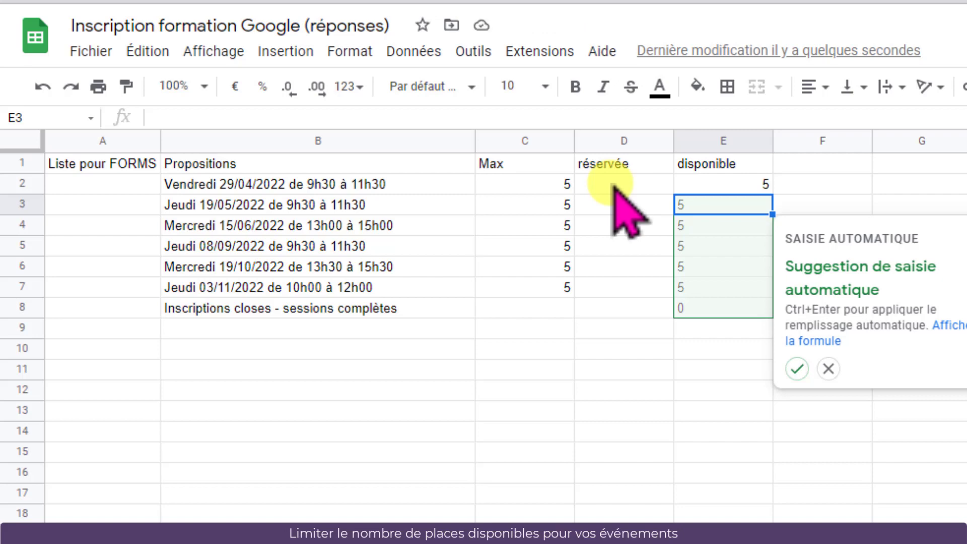
{"action": "left_click", "coordinate": [795, 369]}
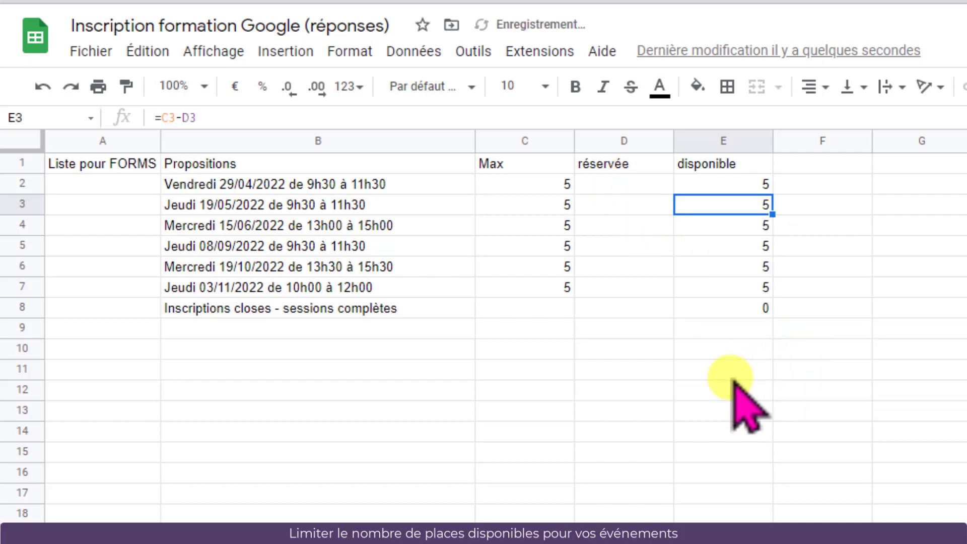
Total the Max column in C8 with the suggested formula =SOMME(C2:C7)
{"action": "left_click", "coordinate": [532, 308]}
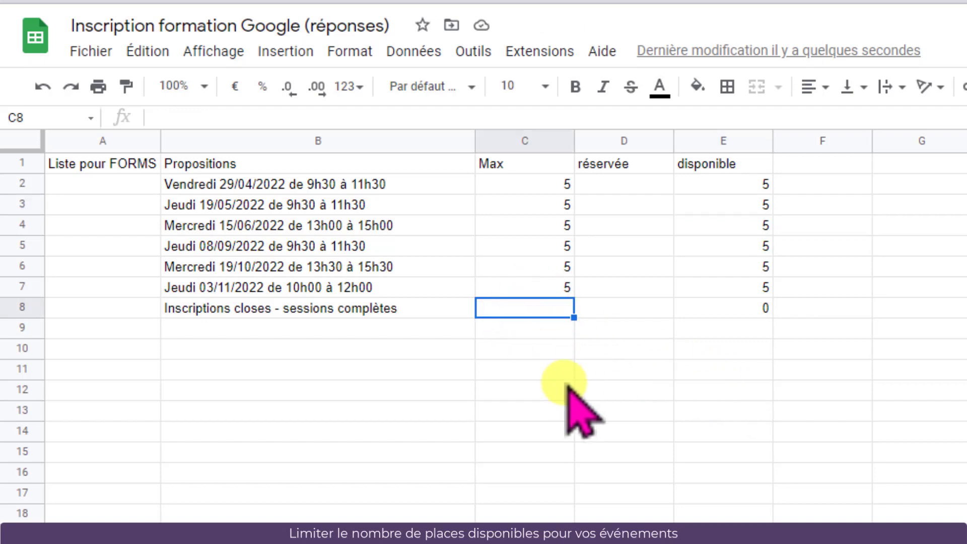
{"action": "type", "text": "="}
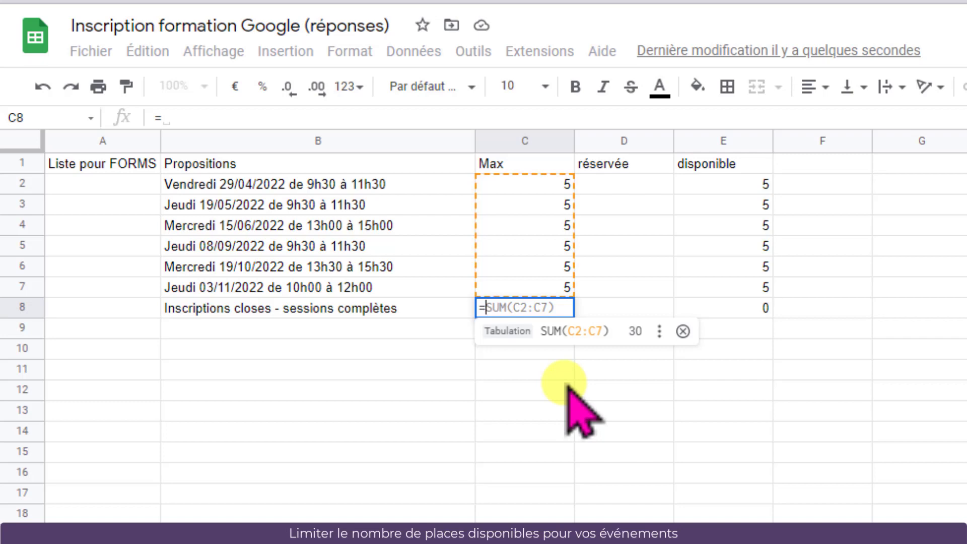
{"action": "key", "text": "Tab"}
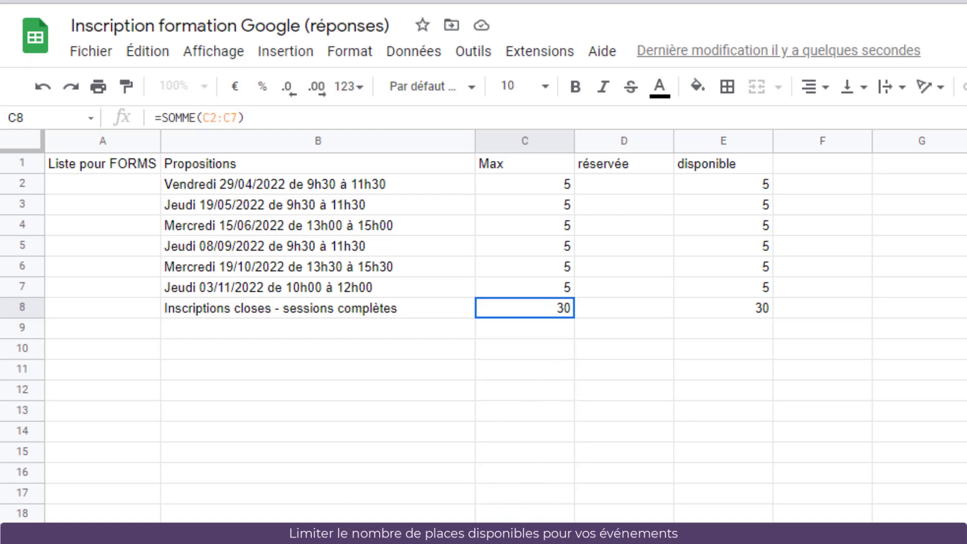
Count each session's bookings in D2 with =NB.SI('Réponses au formulaire 1'!E:E;B2) and fill it down to D7
{"action": "key", "text": "ctrl+shift+Page_Up"}
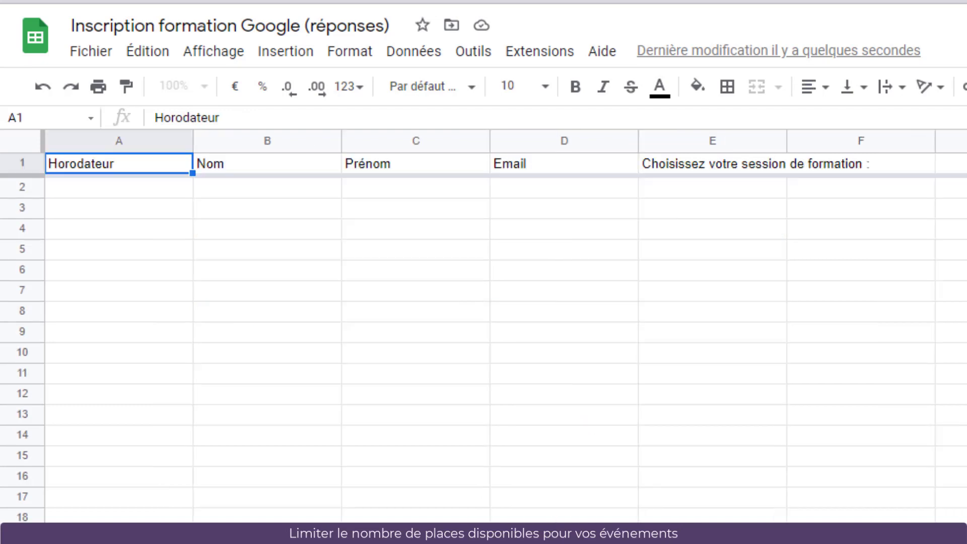
{"action": "left_click", "coordinate": [708, 188]}
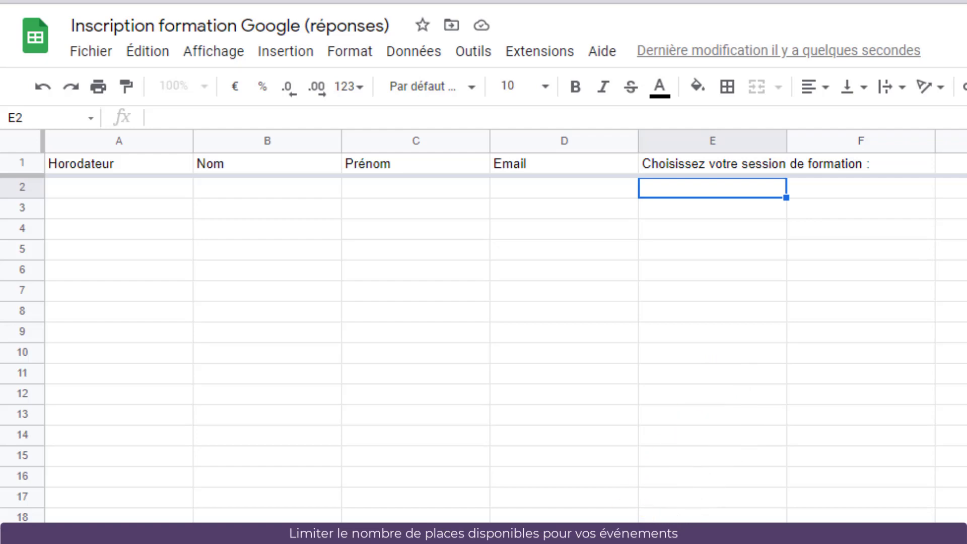
{"action": "left_click", "coordinate": [367, 530]}
{"action": "left_click", "coordinate": [355, 187]}
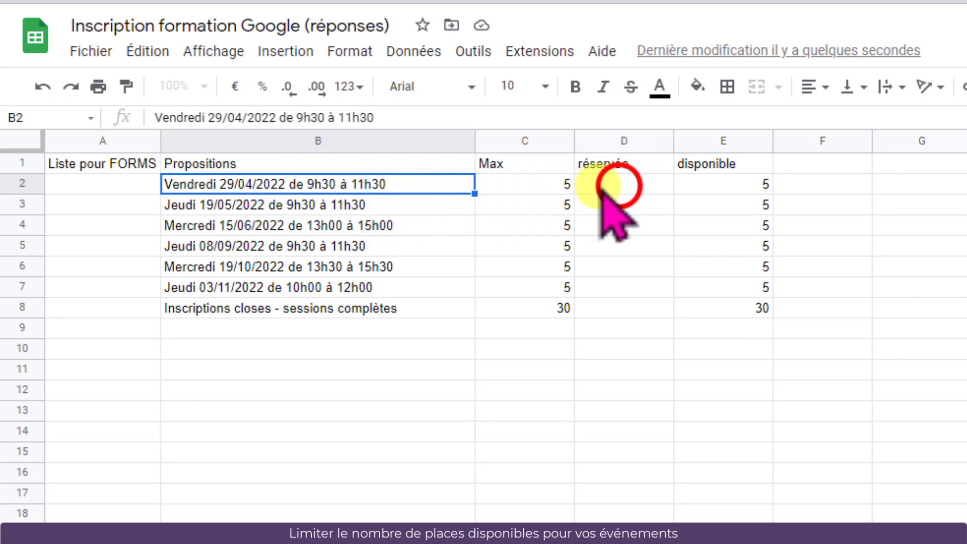
{"action": "left_click", "coordinate": [619, 185]}
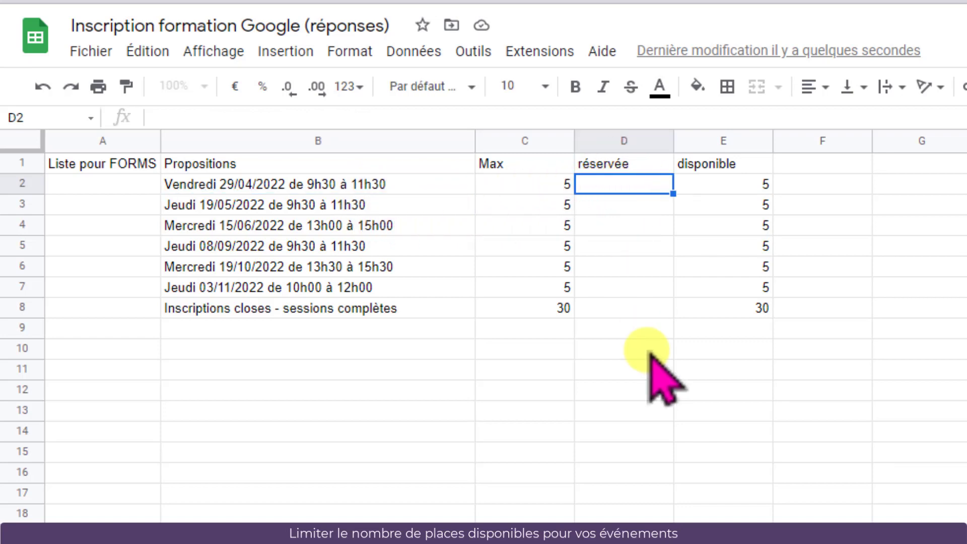
{"action": "type", "text": "=NB"}
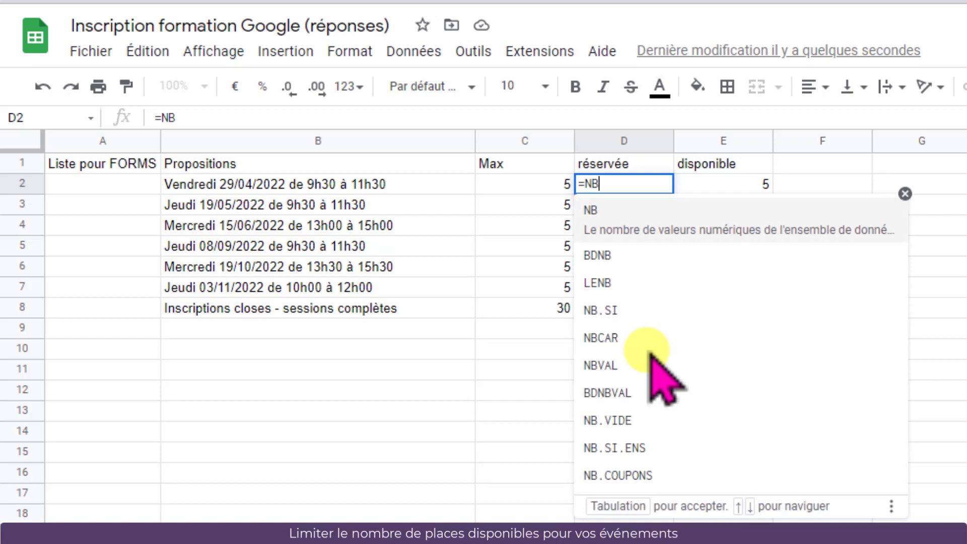
{"action": "type", "text": ".SI"}
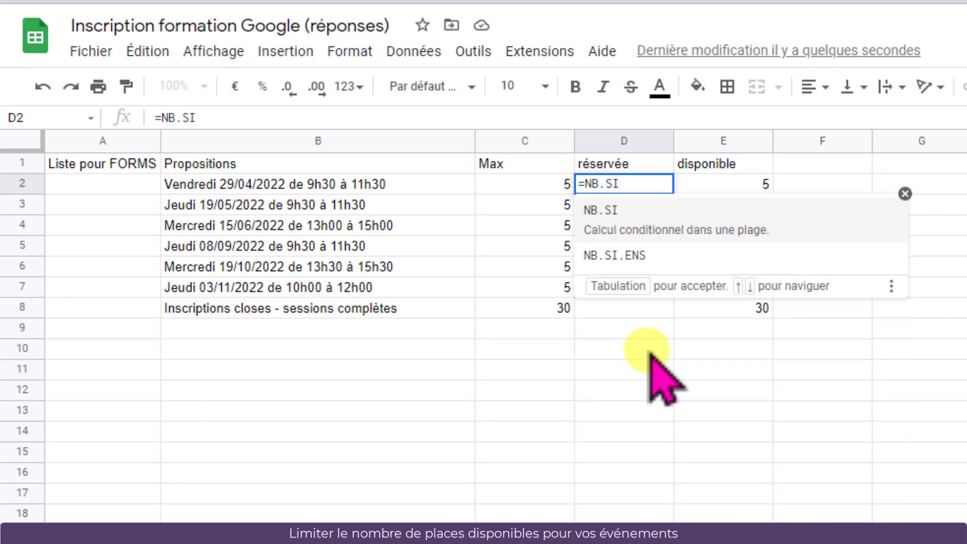
{"action": "type", "text": "("}
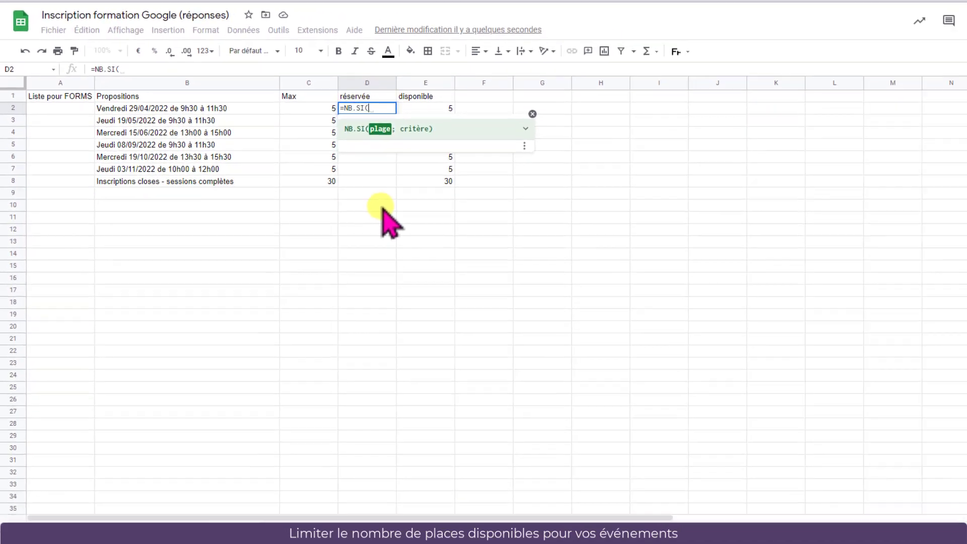
{"action": "left_click", "coordinate": [135, 532]}
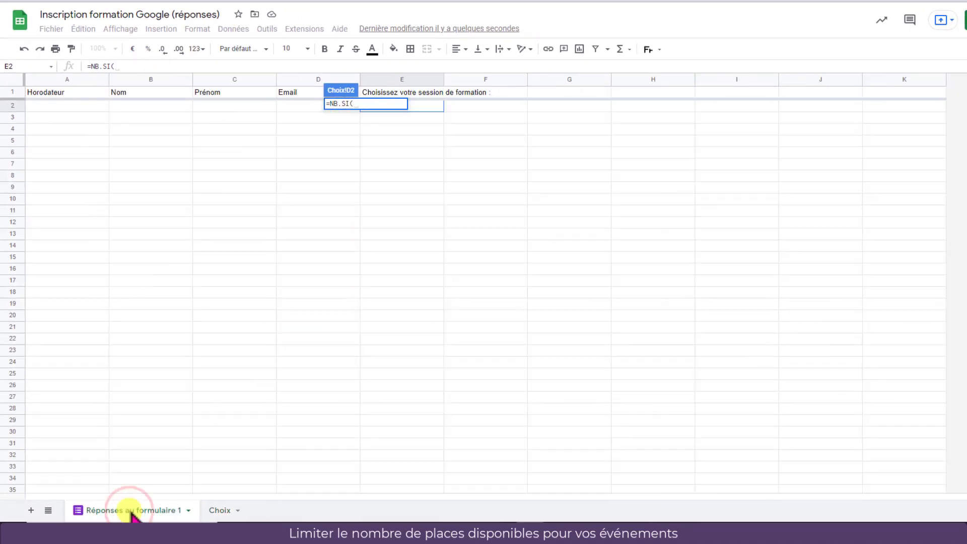
{"action": "left_click", "coordinate": [411, 80]}
{"action": "type", "text": ";"}
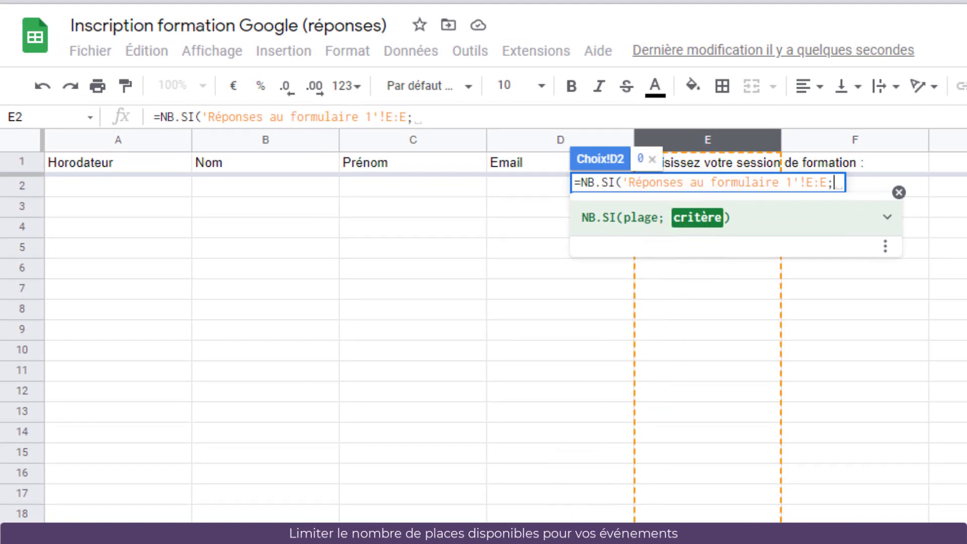
{"action": "left_click", "coordinate": [574, 534]}
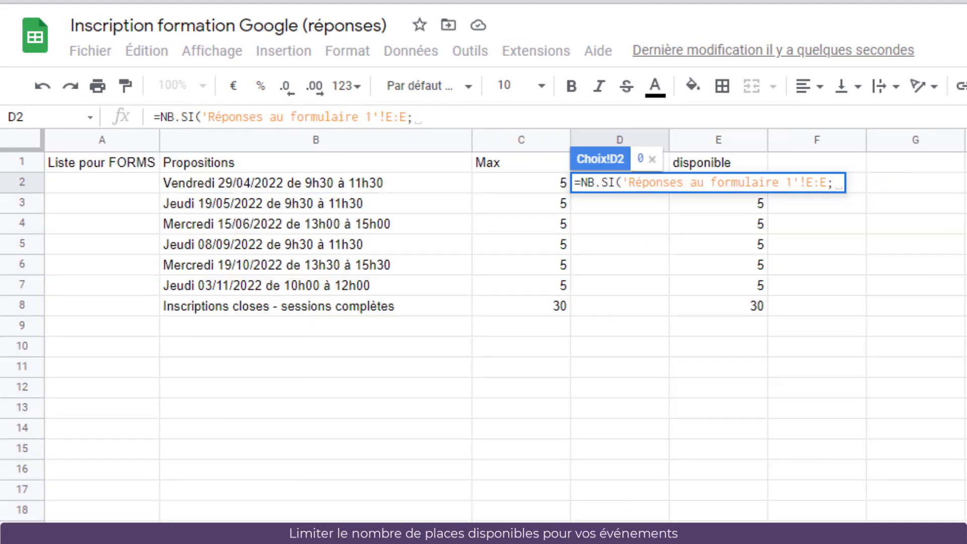
{"action": "left_click", "coordinate": [375, 185]}
{"action": "type", "text": ")"}
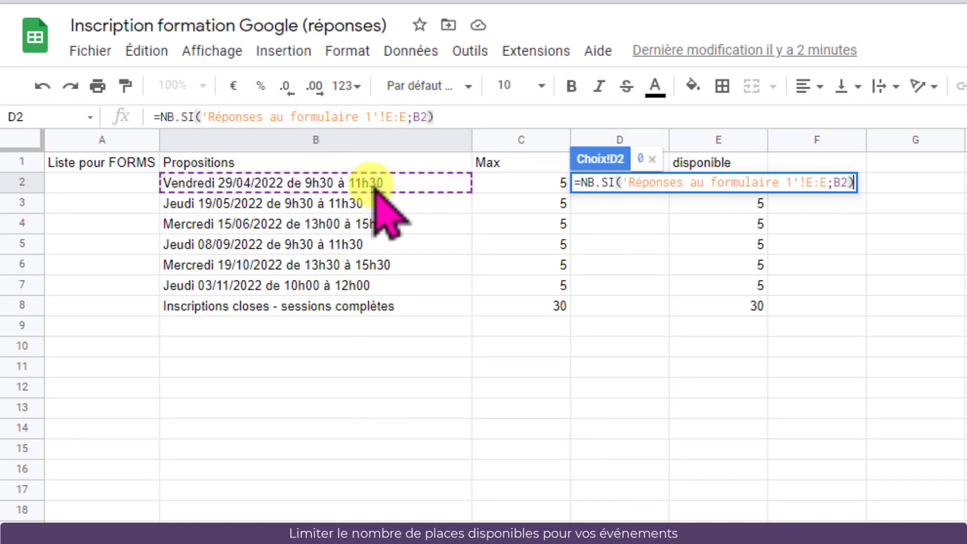
{"action": "key", "text": "Return"}
{"action": "left_click", "coordinate": [662, 188]}
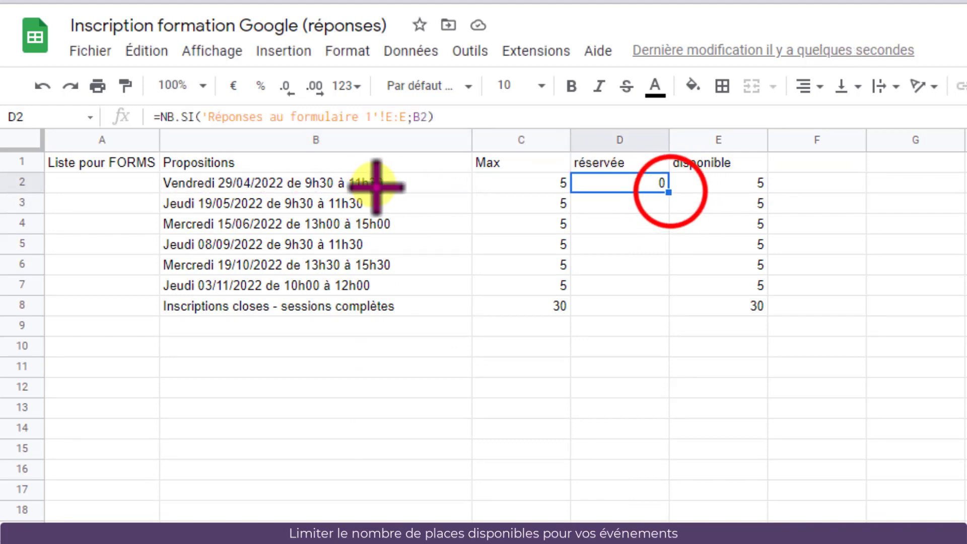
{"action": "left_click_drag", "start_coordinate": [669, 192], "coordinate": [655, 290]}
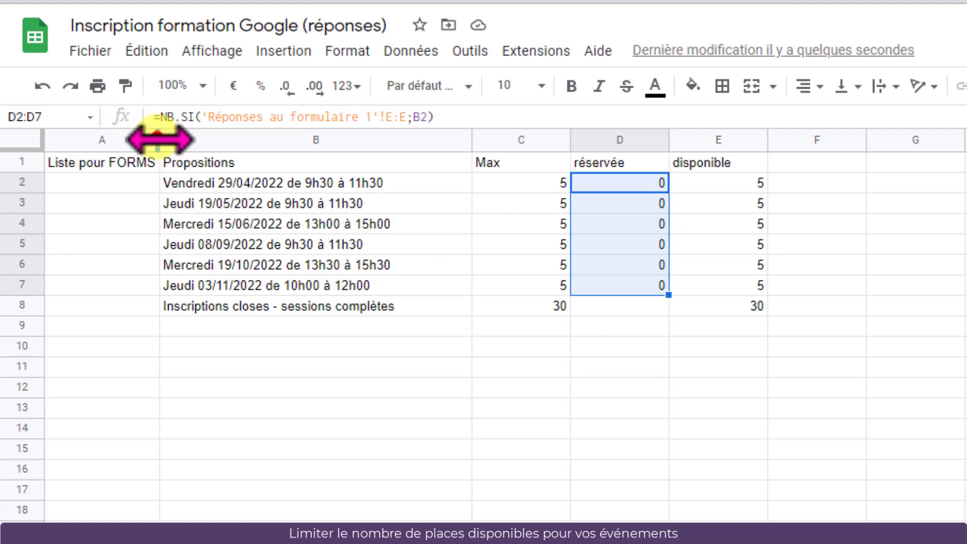
Widen column A so the session labels fit
{"action": "left_click_drag", "start_coordinate": [159, 140], "coordinate": [338, 247]}
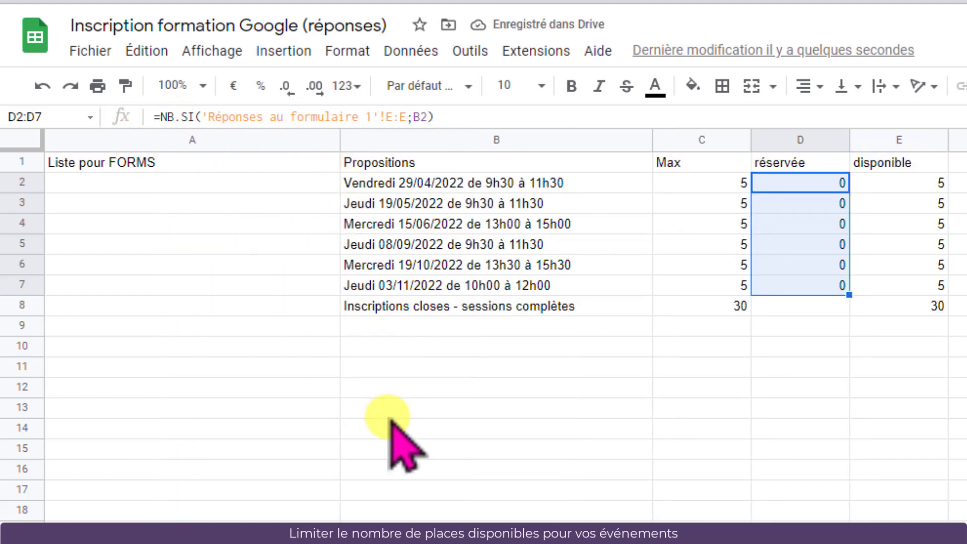
{"action": "left_click_drag", "start_coordinate": [204, 185], "coordinate": [199, 300]}
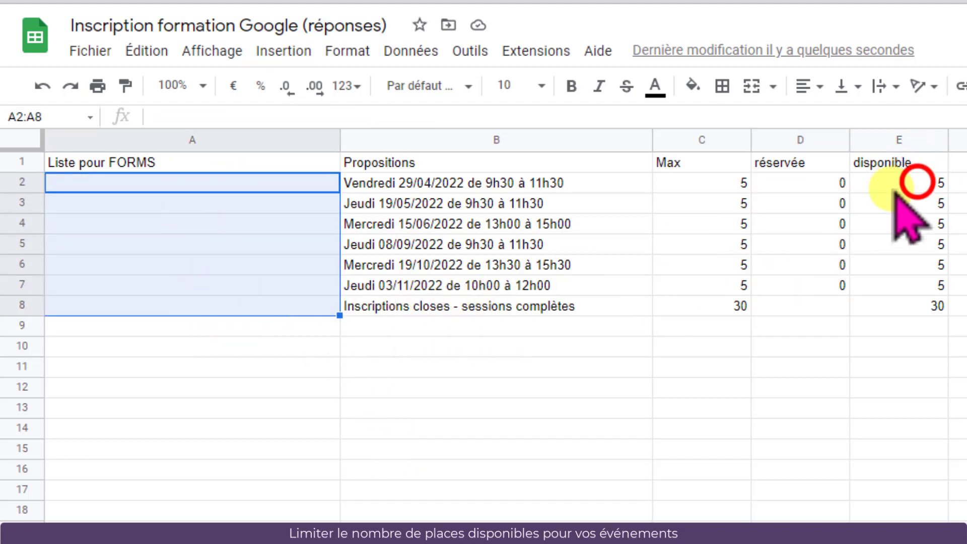
{"action": "left_click_drag", "start_coordinate": [906, 185], "coordinate": [918, 289]}
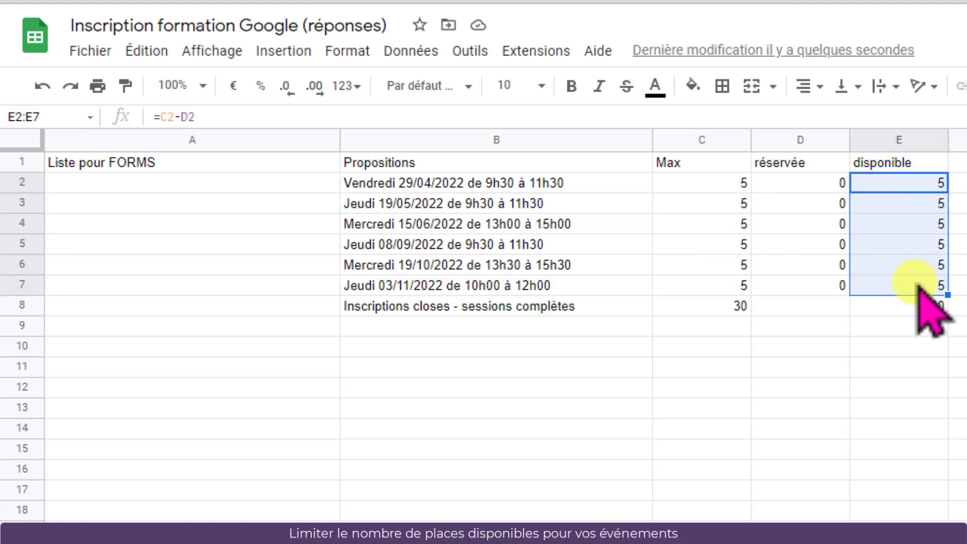
Enter =SI(E2>=0;B2;"") in A2 to list sessions for the form, and fill it down to A7
{"action": "left_click", "coordinate": [168, 183]}
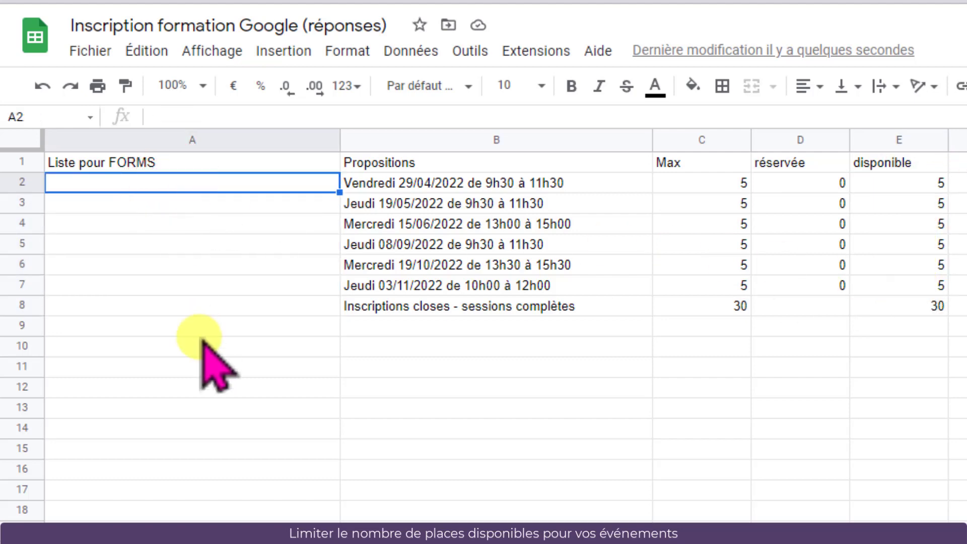
{"action": "type", "text": "=SI("}
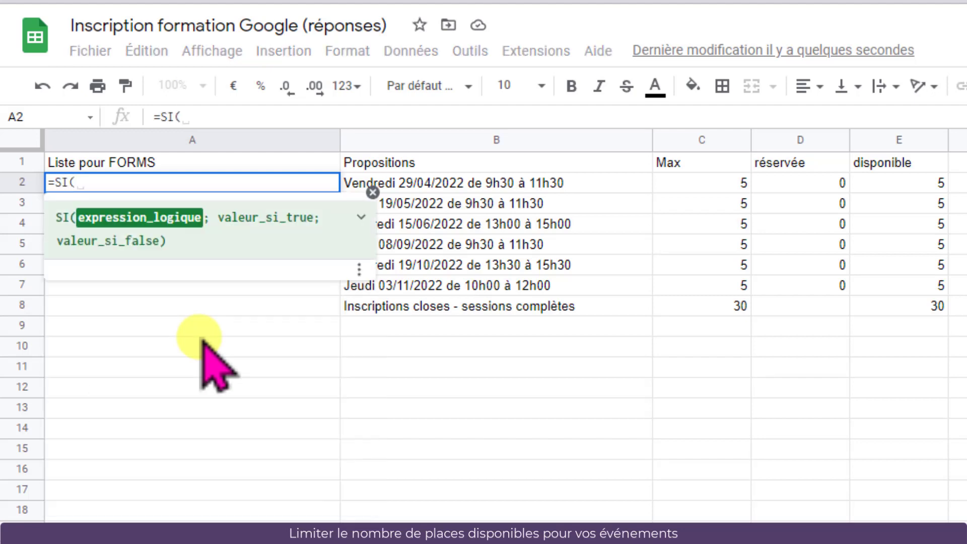
{"action": "left_click", "coordinate": [911, 181]}
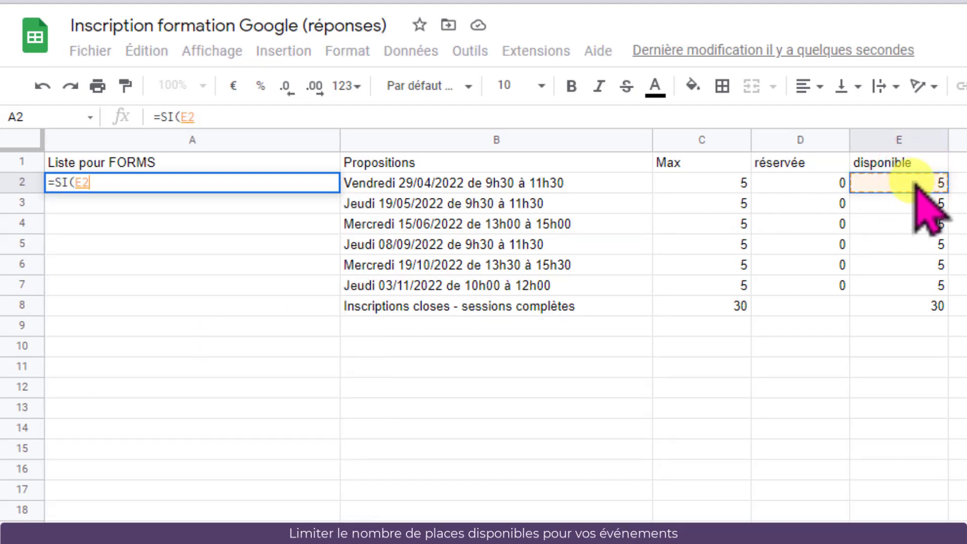
{"action": "type", "text": ">=0;"}
{"action": "left_click", "coordinate": [456, 185]}
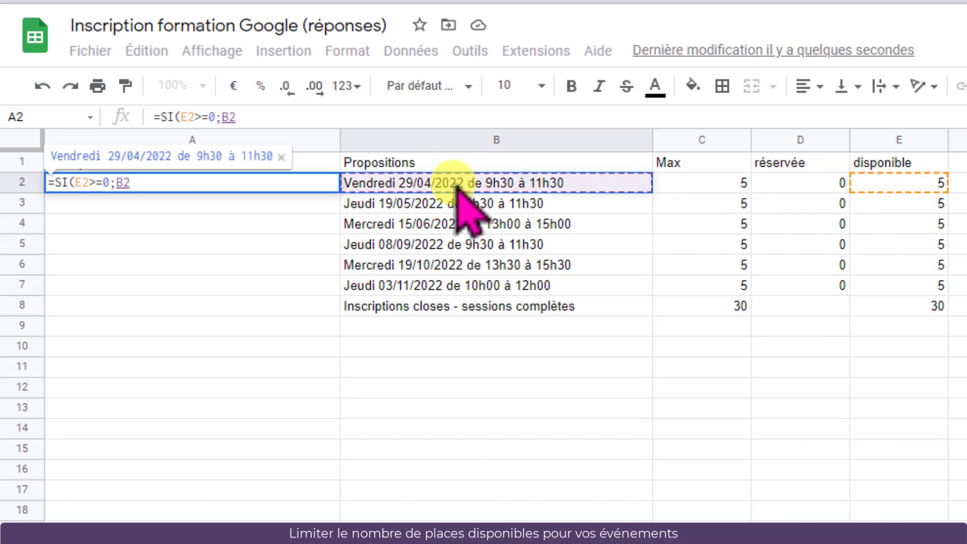
{"action": "type", "text": ";"}
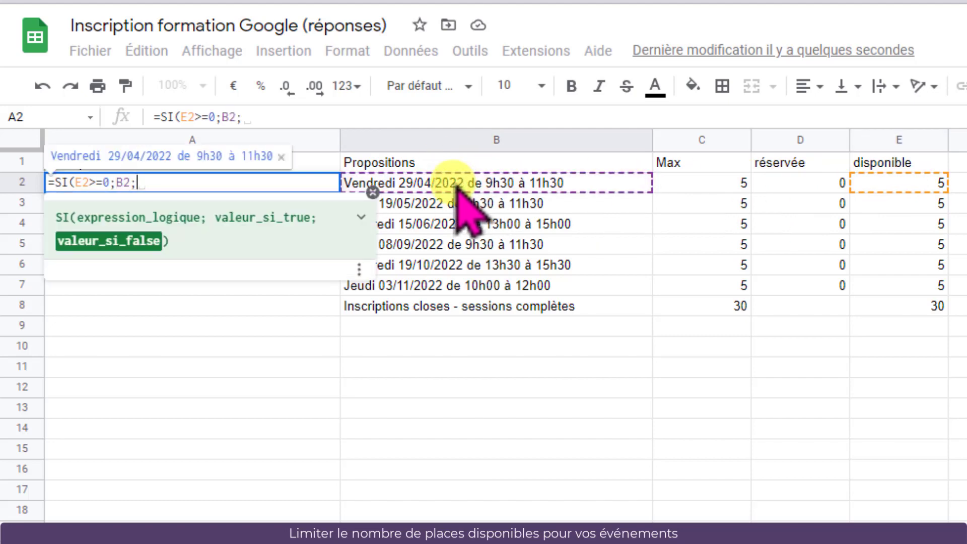
{"action": "type", "text": "\"\""}
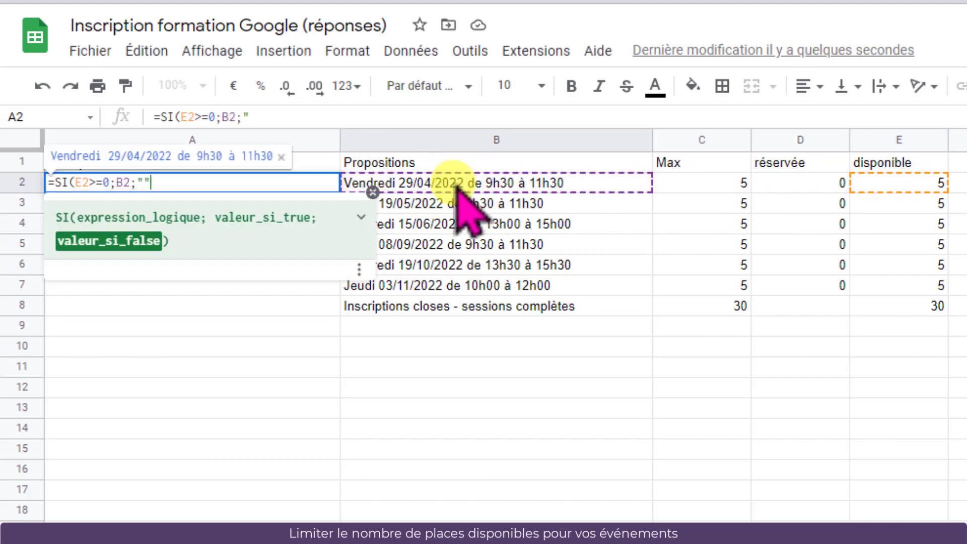
{"action": "type", "text": ")"}
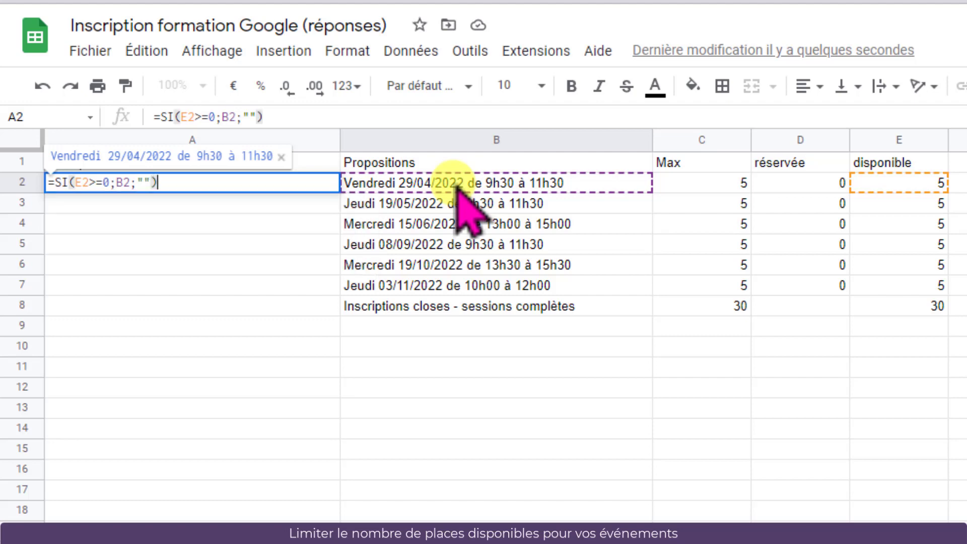
{"action": "key", "text": "Return"}
{"action": "left_click", "coordinate": [320, 185]}
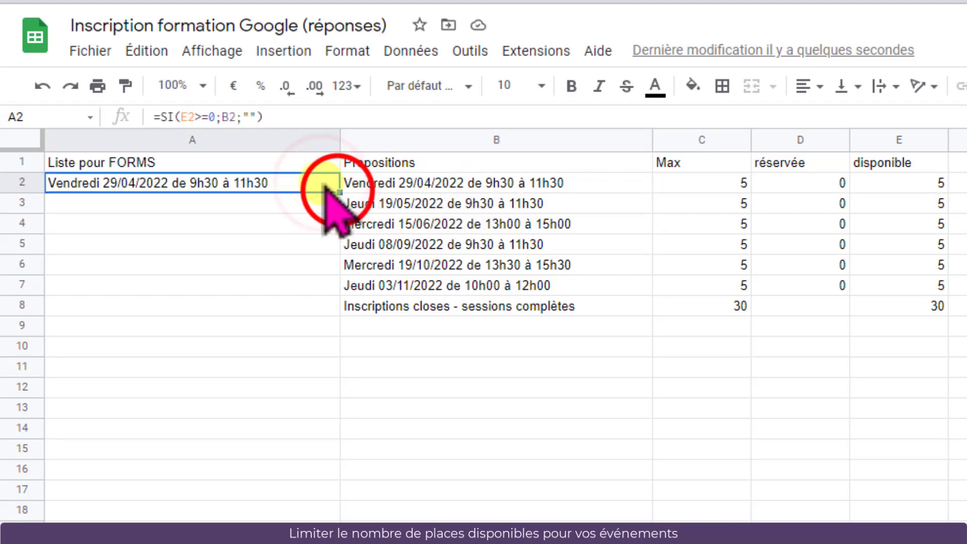
{"action": "left_click_drag", "start_coordinate": [339, 192], "coordinate": [339, 293]}
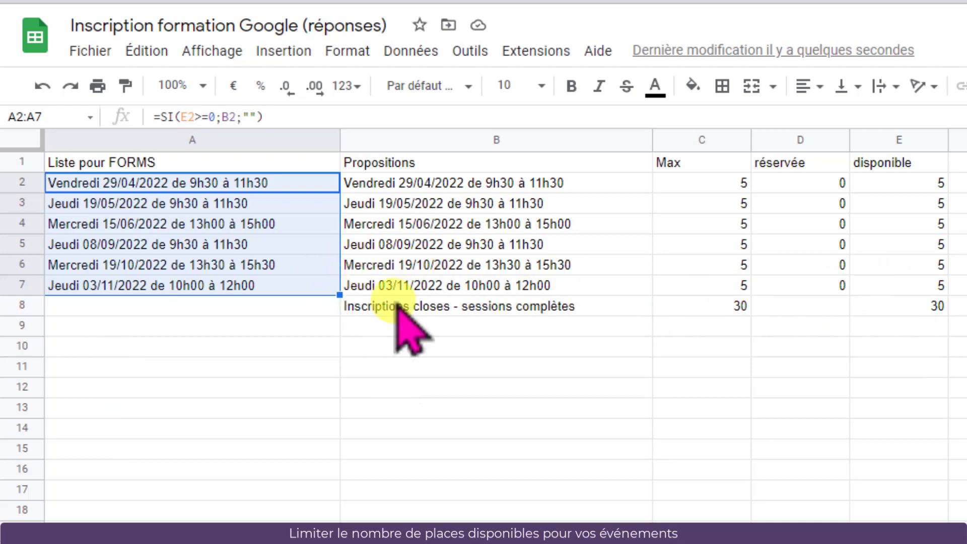
Enter =SI(E8=0;B8;"") in A8 to show the closed-registrations message when no seats remain
{"action": "left_click", "coordinate": [182, 311]}
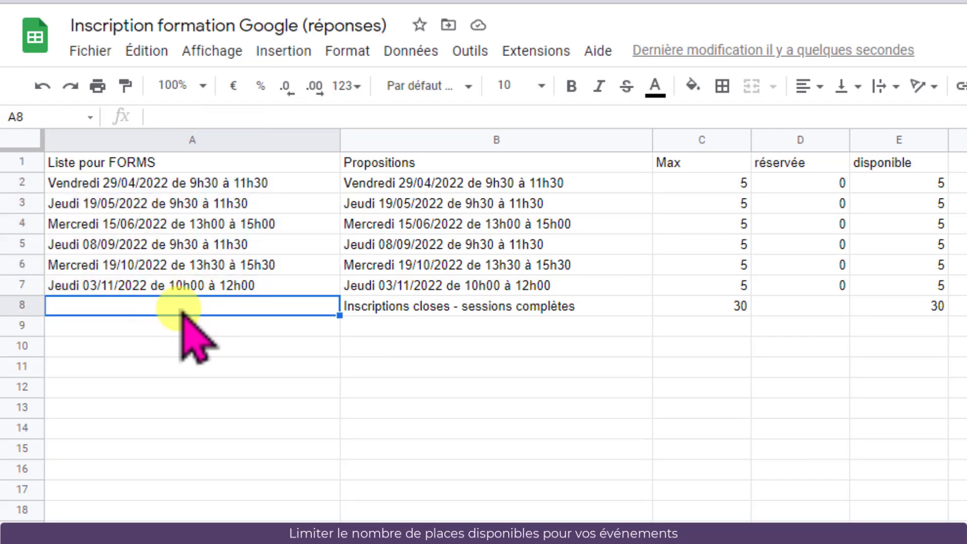
{"action": "type", "text": "=SI"}
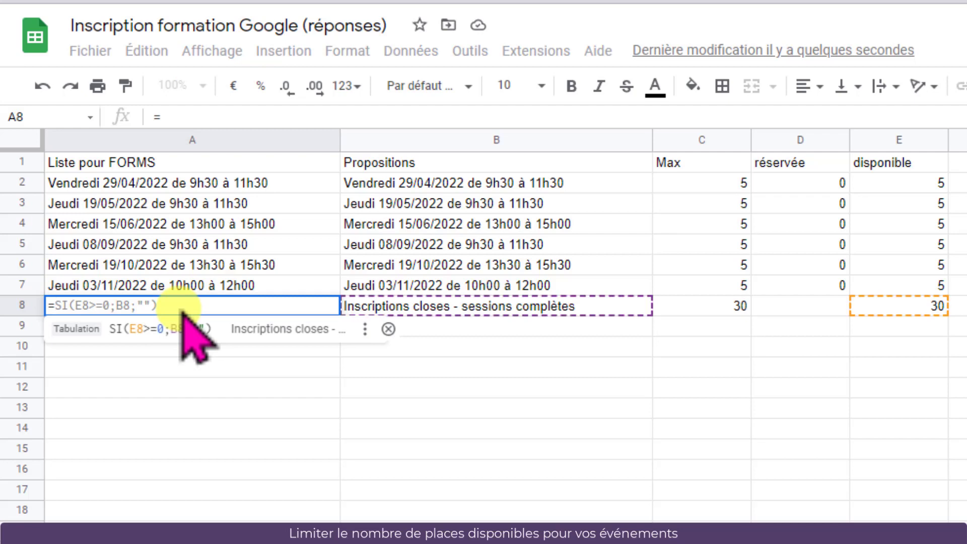
{"action": "type", "text": "("}
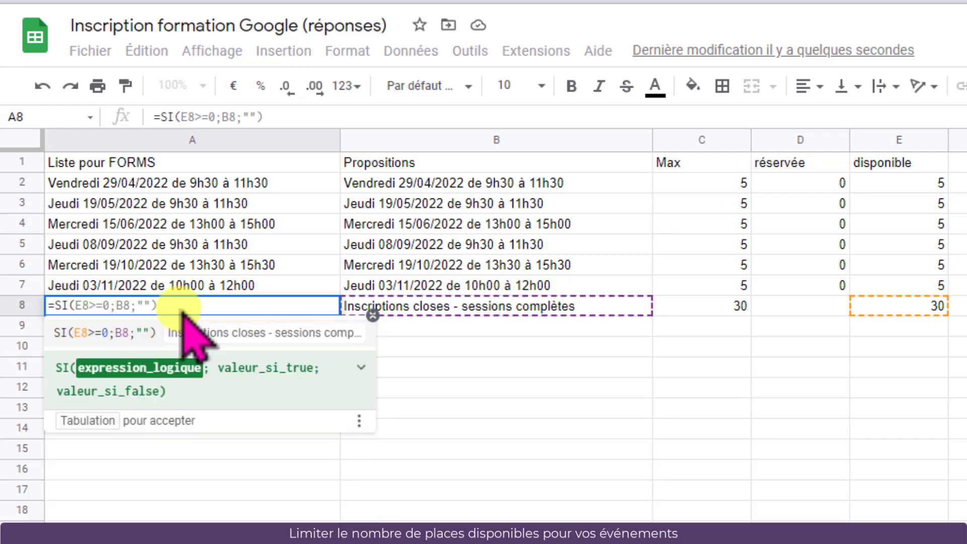
{"action": "left_click", "coordinate": [907, 307]}
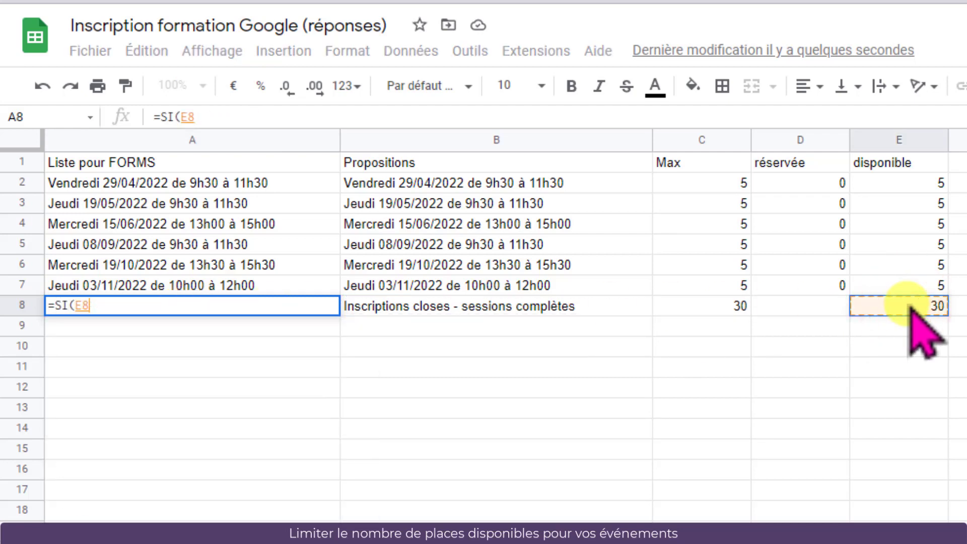
{"action": "type", "text": "="}
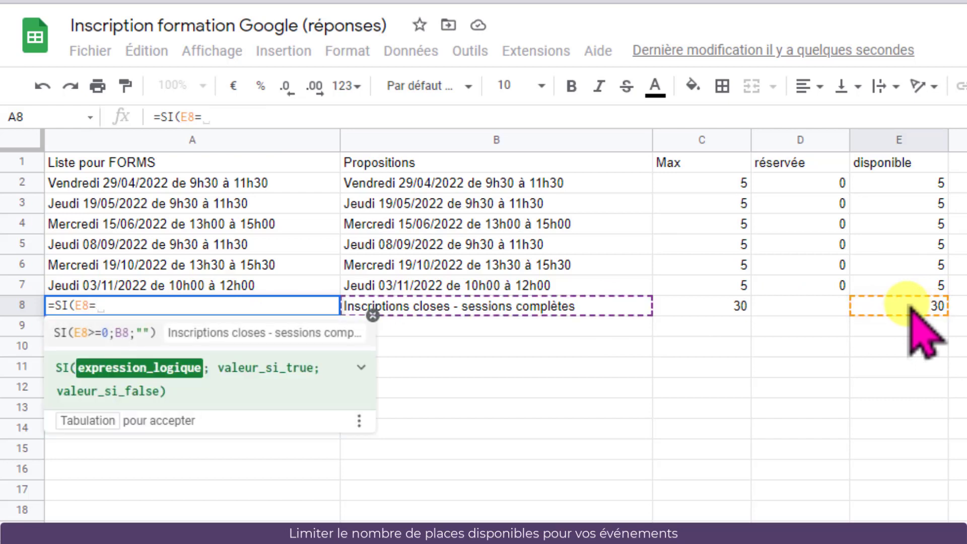
{"action": "type", "text": "0;"}
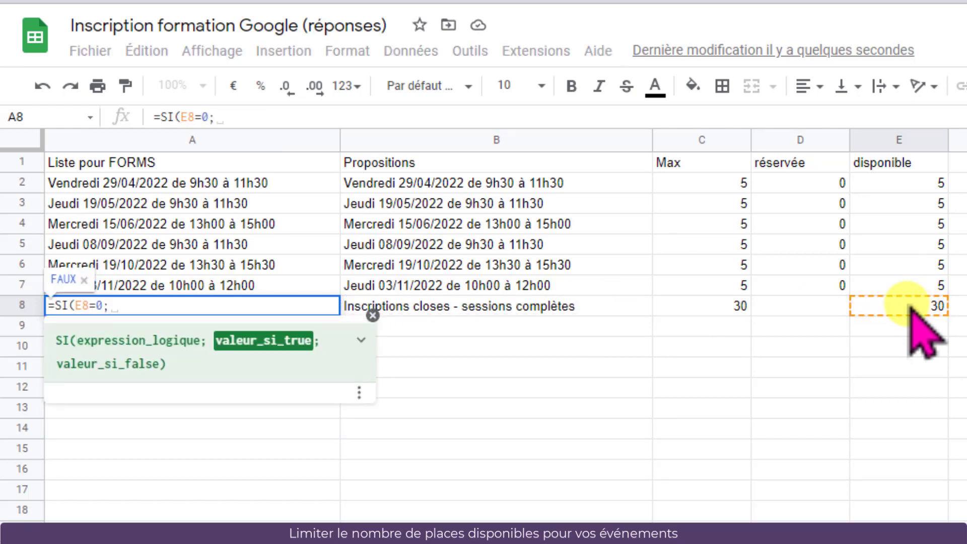
{"action": "left_click", "coordinate": [480, 309]}
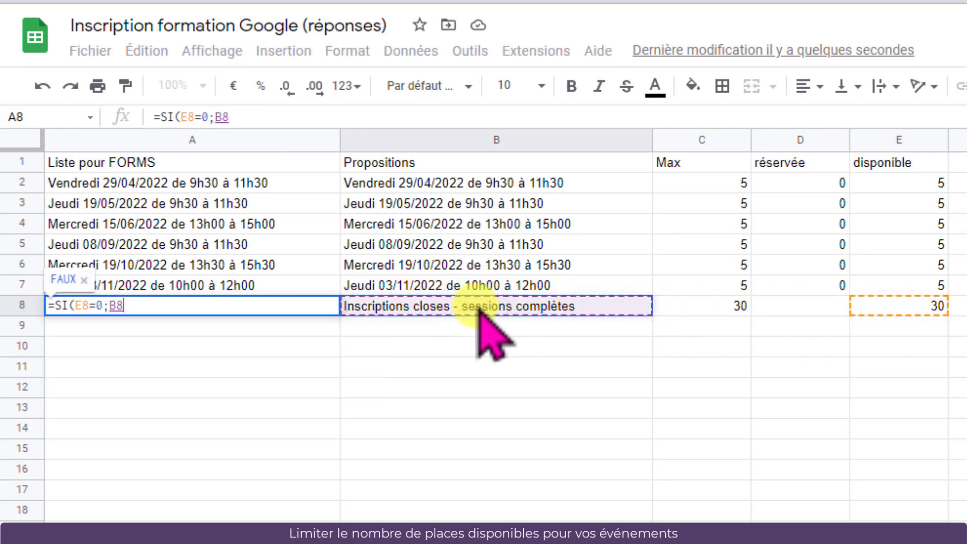
{"action": "type", "text": ";"}
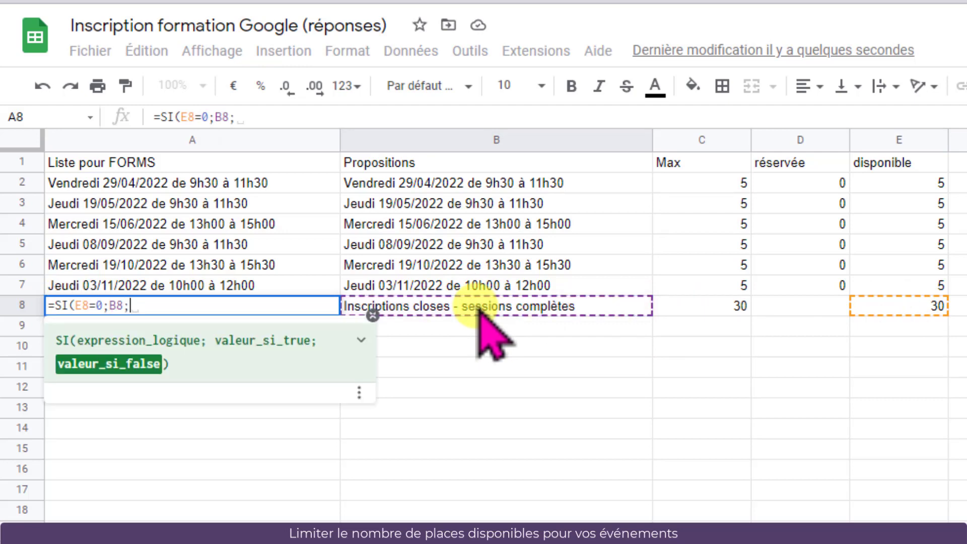
{"action": "type", "text": "\"\""}
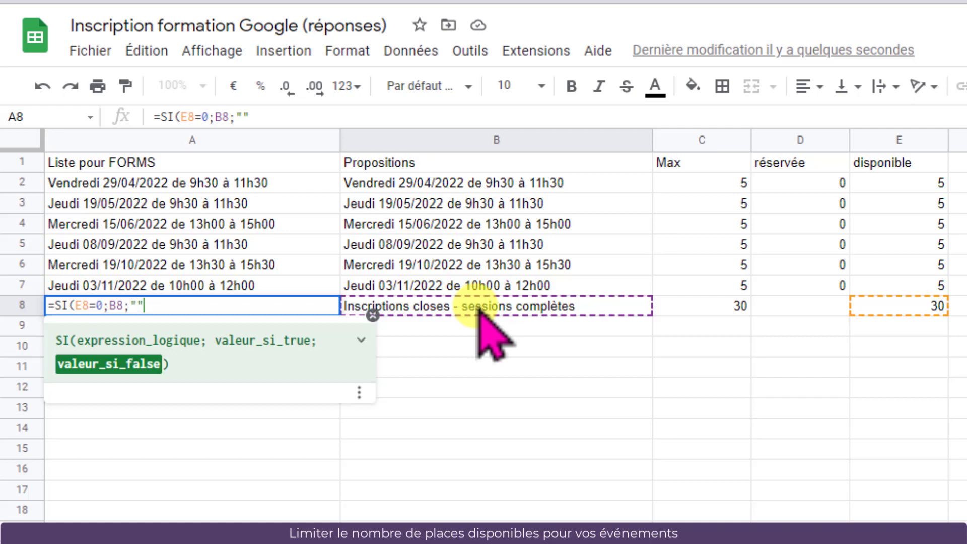
{"action": "type", "text": ")"}
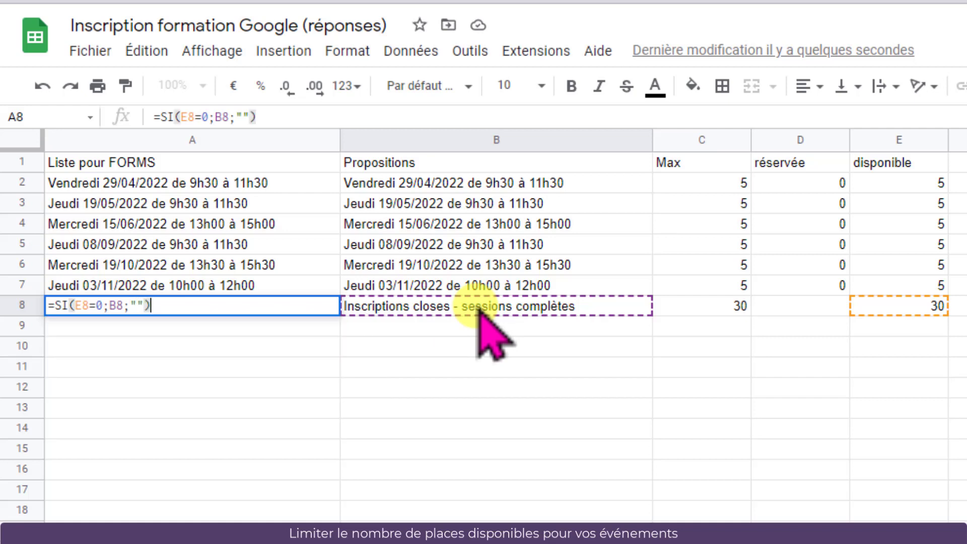
{"action": "key", "text": "Return"}
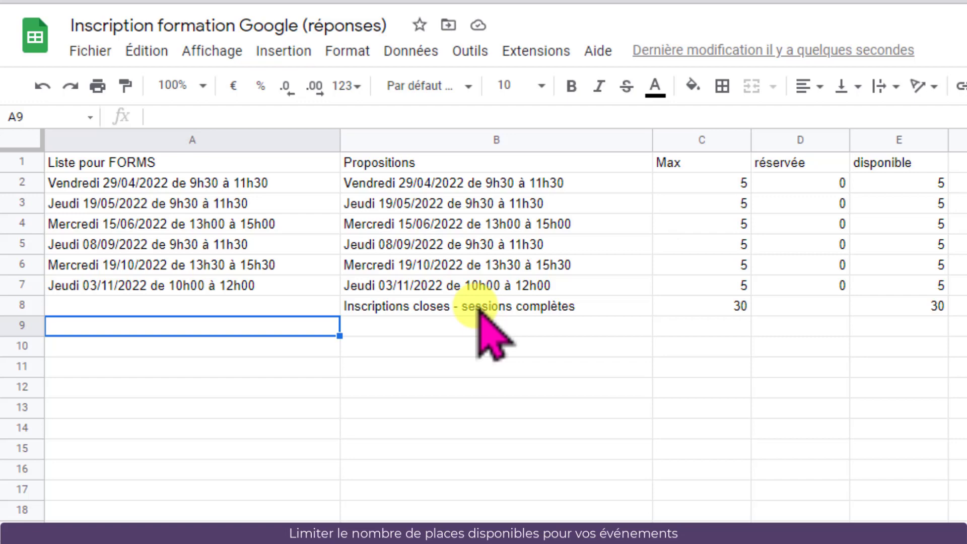
Switch to the form and search the add-ons marketplace for Form Ranger
{"action": "left_click", "coordinate": [192, 140]}
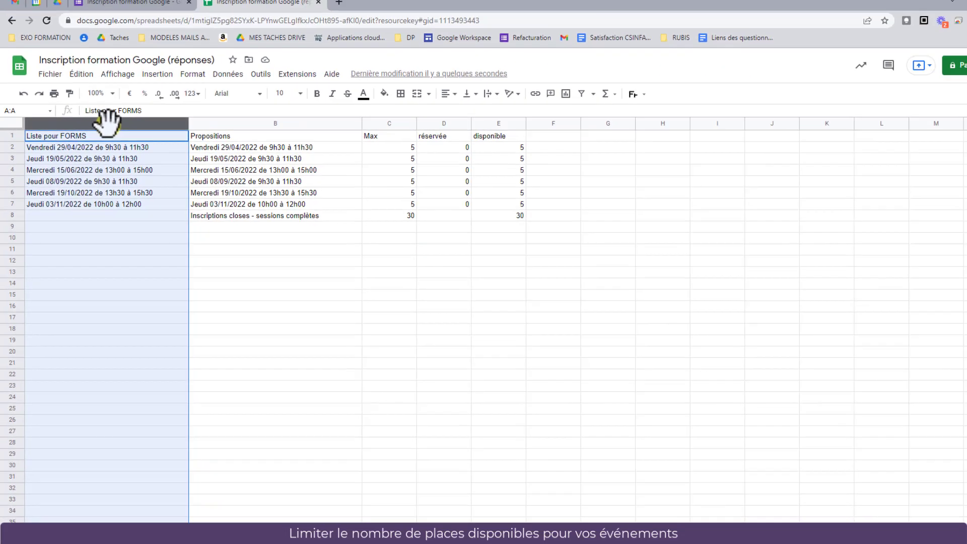
{"action": "left_click", "coordinate": [115, 8]}
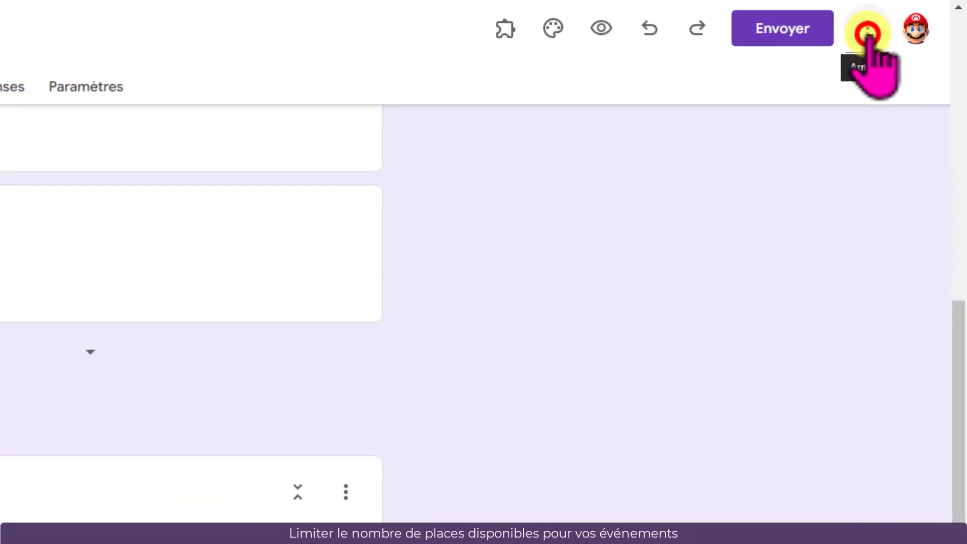
{"action": "left_click", "coordinate": [868, 31]}
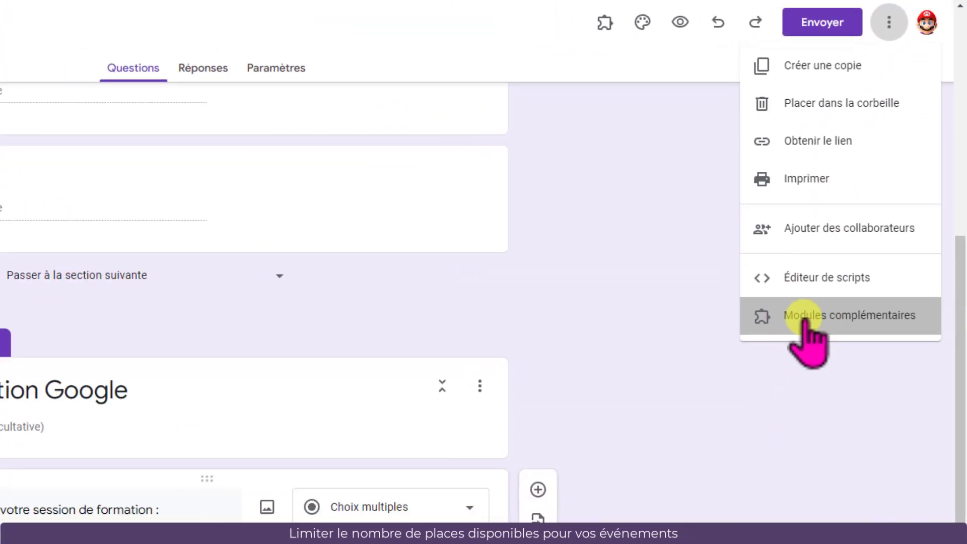
{"action": "left_click", "coordinate": [762, 402]}
{"action": "left_click", "coordinate": [341, 53]}
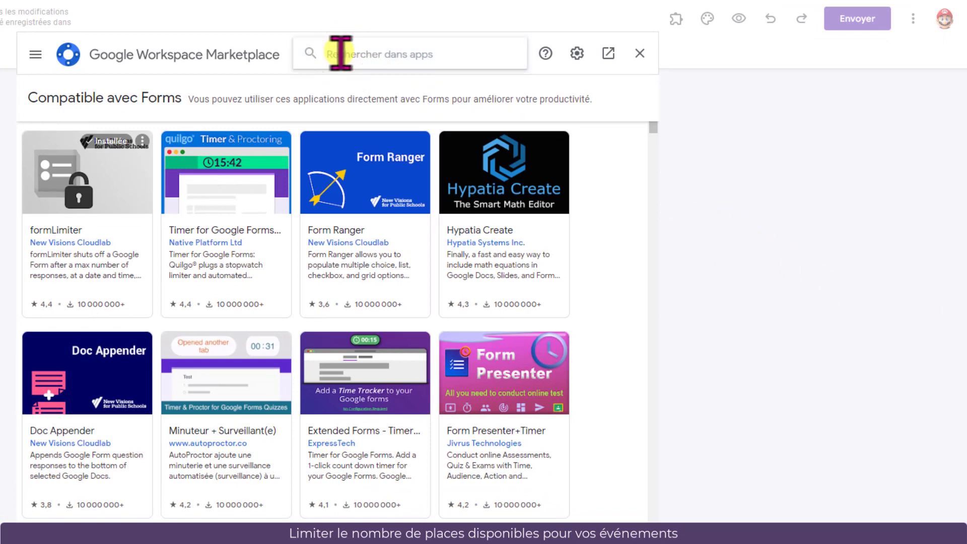
{"action": "type", "text": "ranger"}
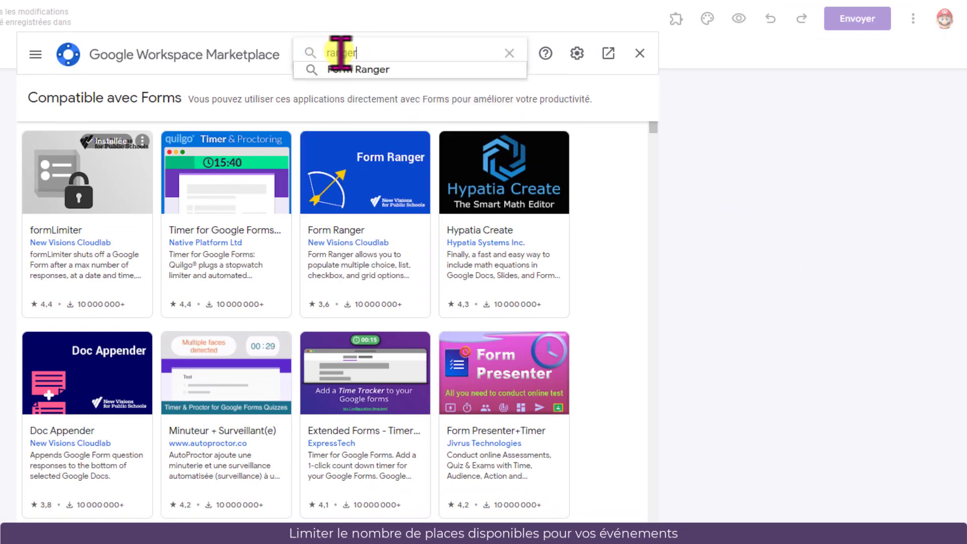
{"action": "left_click", "coordinate": [383, 70]}
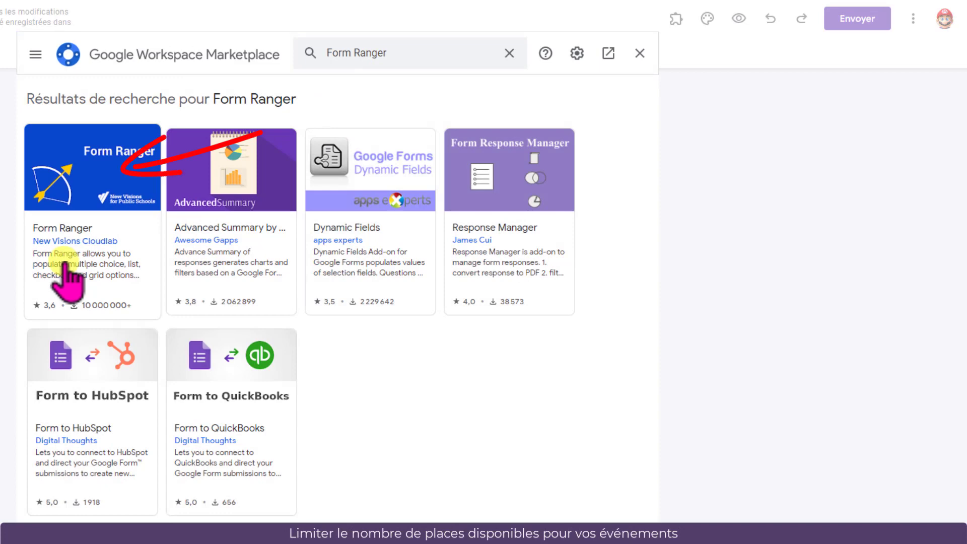
Install the Form Ranger add-on, authorize its access to the Google account, and close the marketplace
{"action": "left_click", "coordinate": [107, 191]}
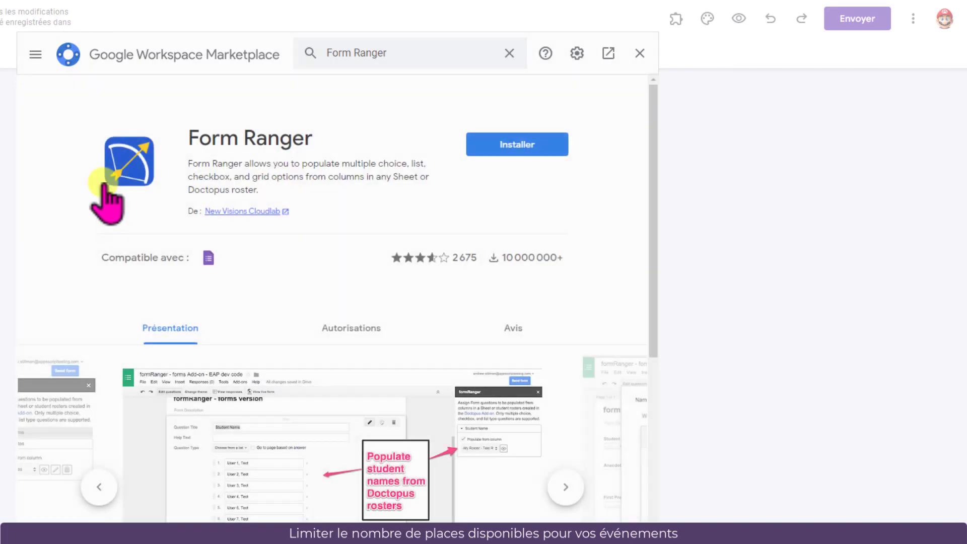
{"action": "left_click", "coordinate": [519, 145]}
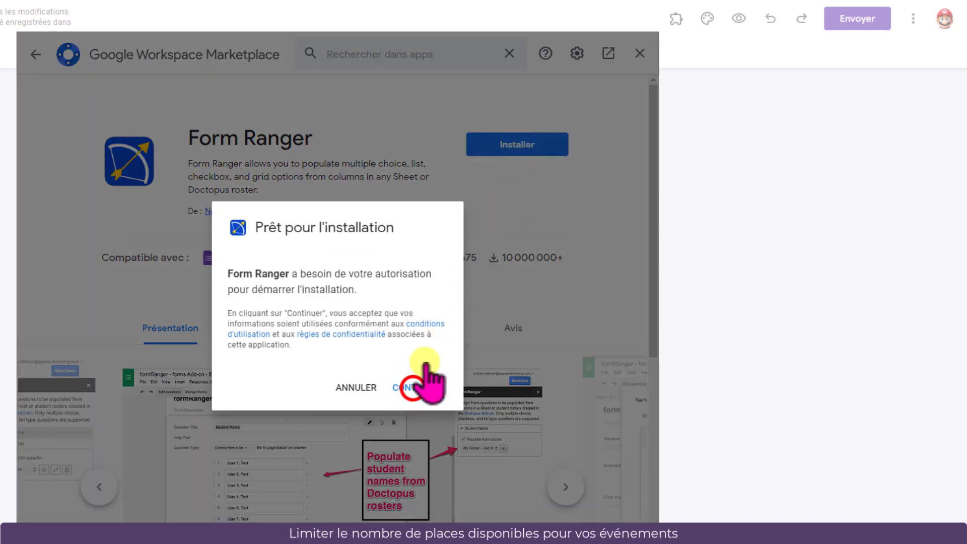
{"action": "left_click", "coordinate": [411, 388]}
{"action": "left_click", "coordinate": [275, 325]}
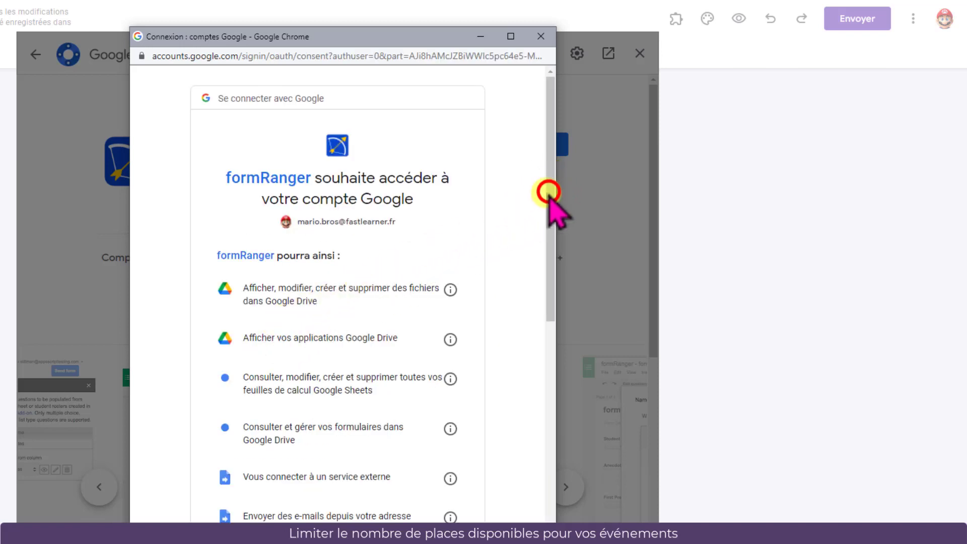
{"action": "left_click_drag", "start_coordinate": [549, 195], "coordinate": [525, 432]}
{"action": "left_click", "coordinate": [397, 462]}
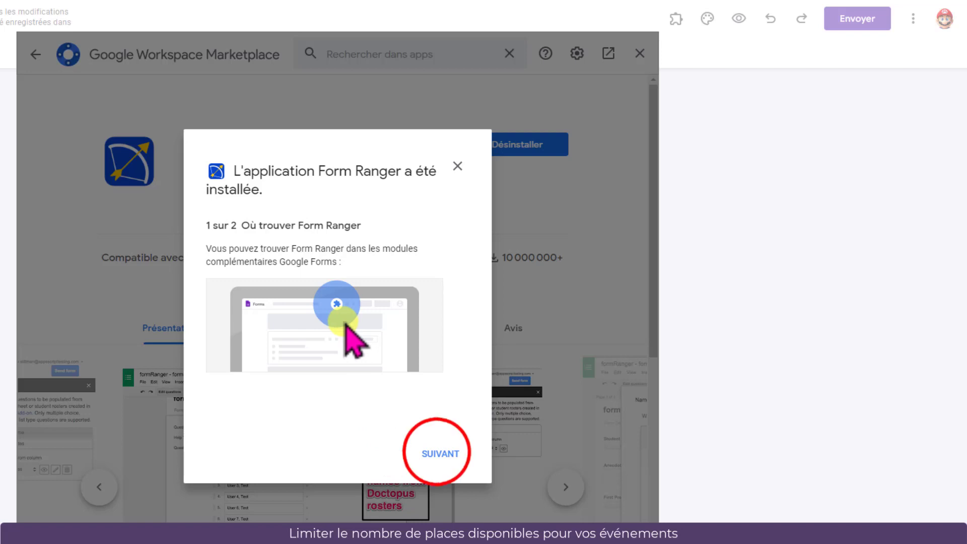
{"action": "left_click", "coordinate": [437, 452]}
{"action": "left_click", "coordinate": [438, 451]}
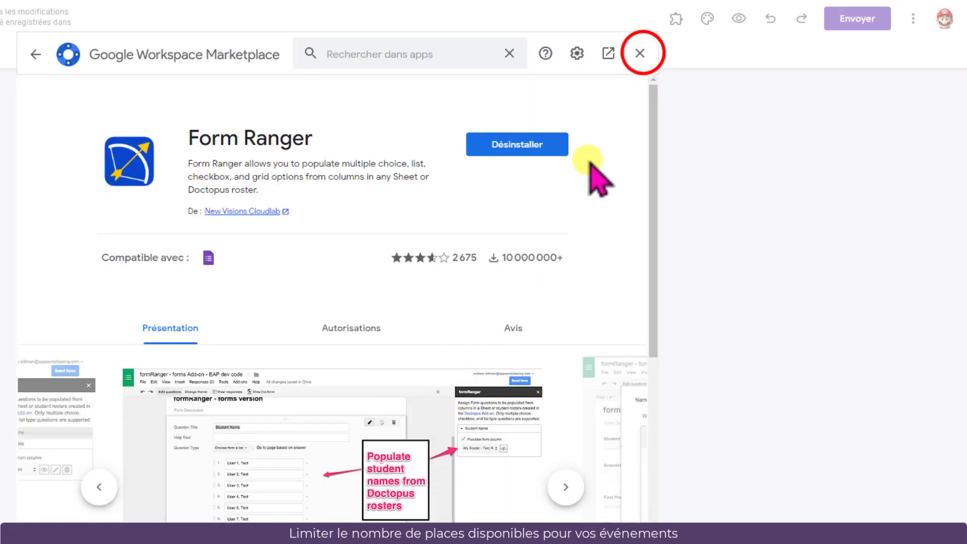
{"action": "left_click", "coordinate": [640, 53]}
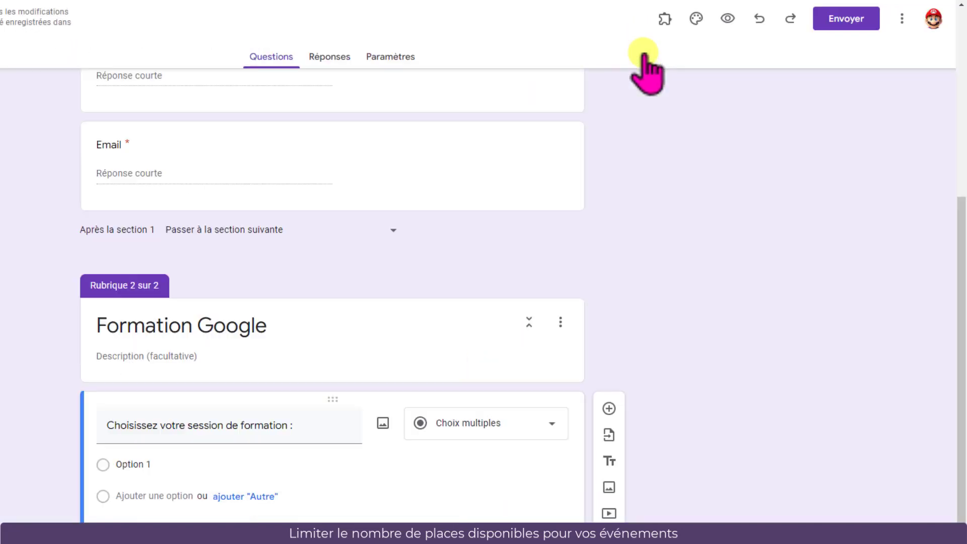
Launch the formRanger add-on and enable Populate from range for the session question
{"action": "left_click", "coordinate": [665, 19]}
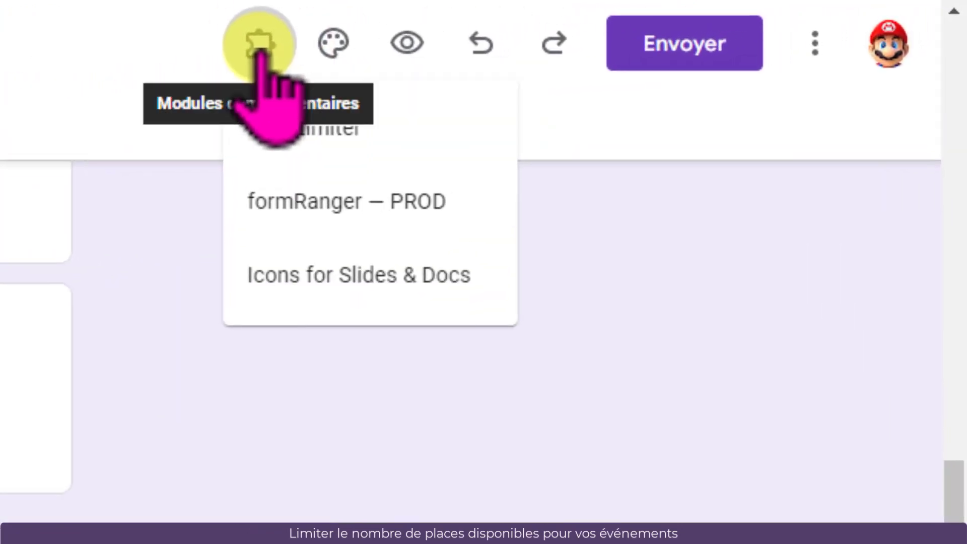
{"action": "left_click", "coordinate": [288, 219]}
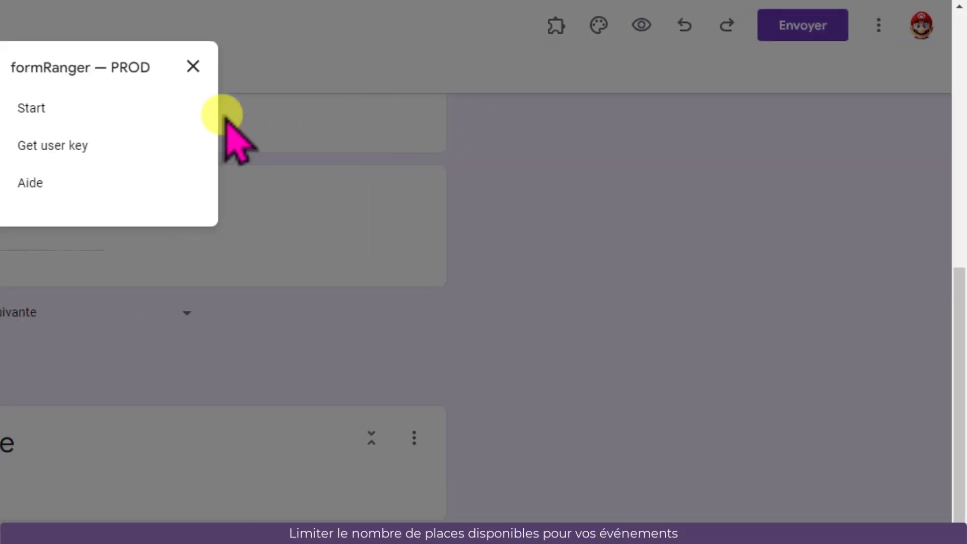
{"action": "left_click", "coordinate": [33, 108]}
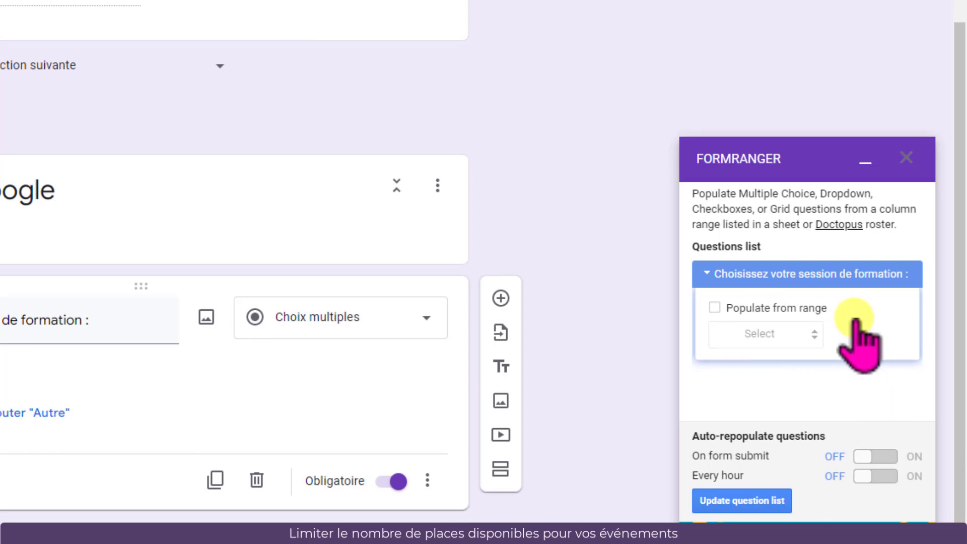
{"action": "left_click", "coordinate": [715, 308]}
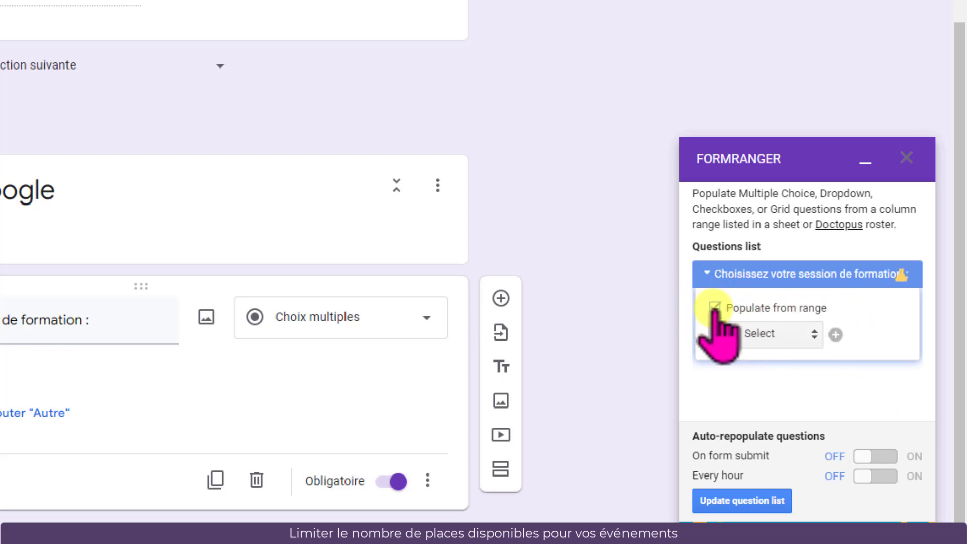
Add a new range and select the Inscription formation Google (réponses) spreadsheet
{"action": "left_click", "coordinate": [835, 335]}
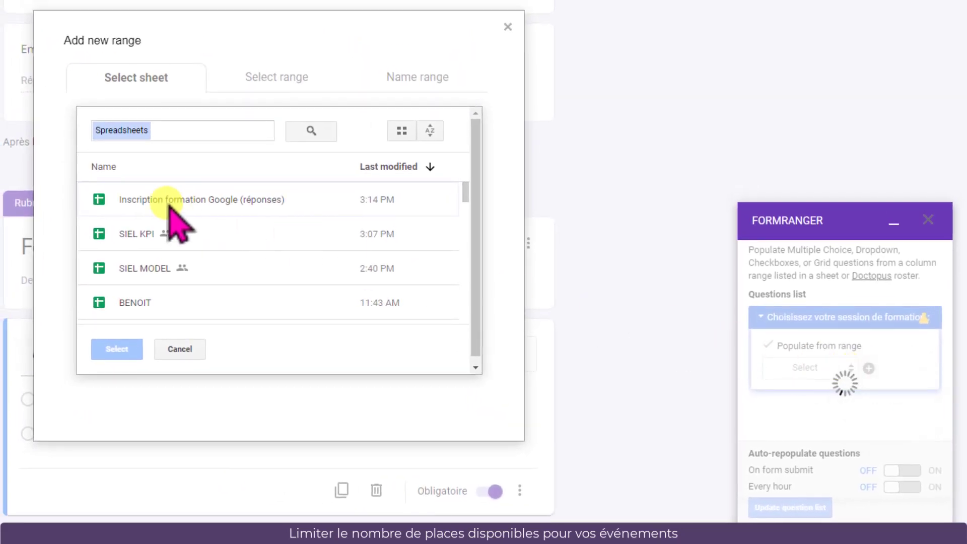
{"action": "left_click", "coordinate": [169, 208]}
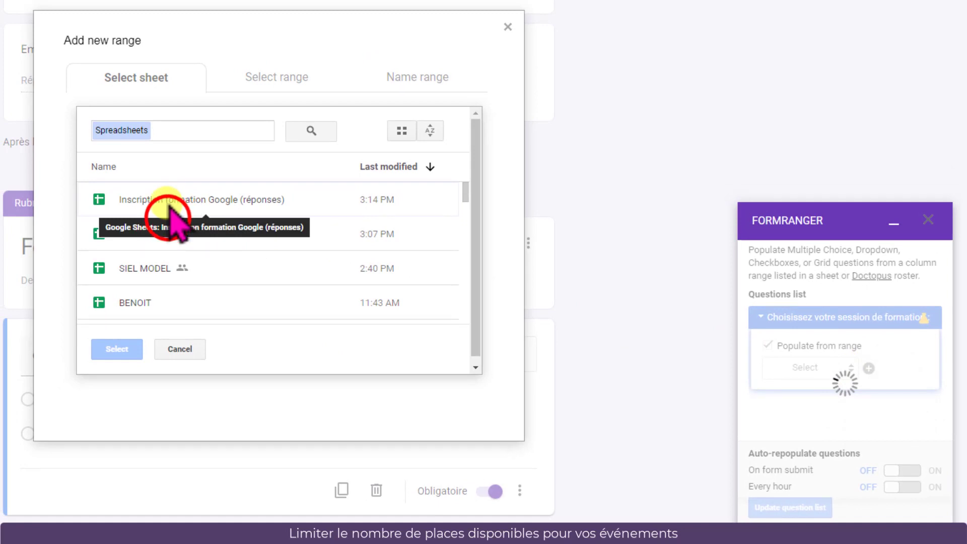
{"action": "left_click", "coordinate": [119, 349]}
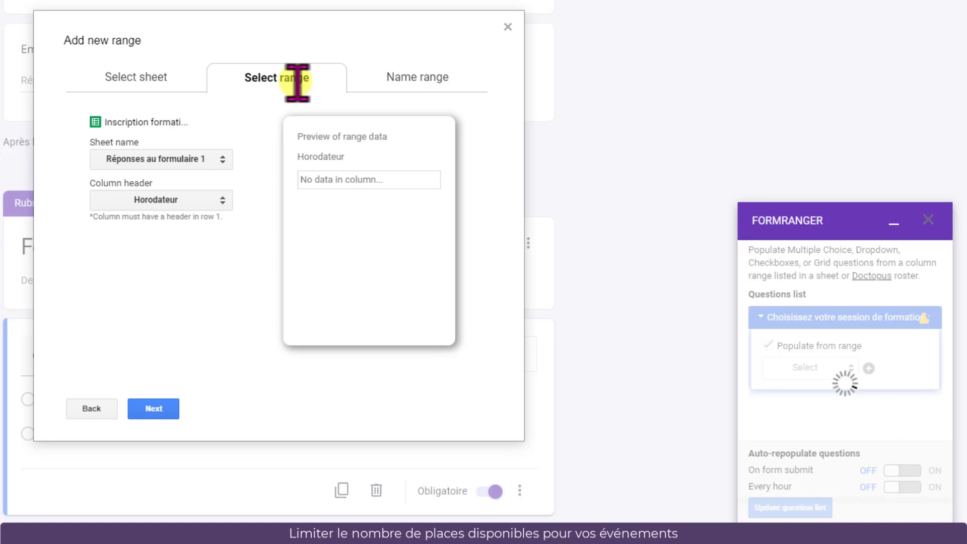
Choose the Choix sheet and the Liste pour FORMS column for the range
{"action": "left_click", "coordinate": [225, 160]}
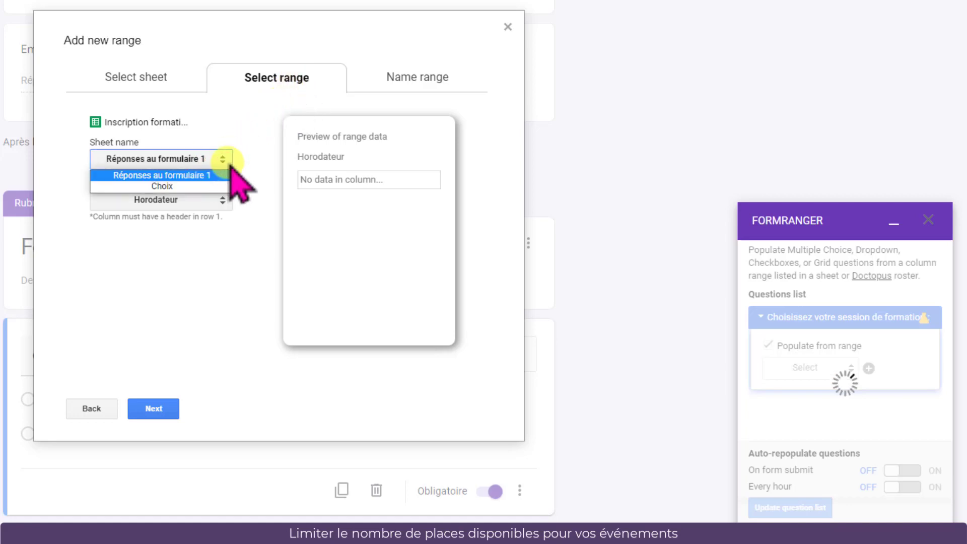
{"action": "key", "text": "Down"}
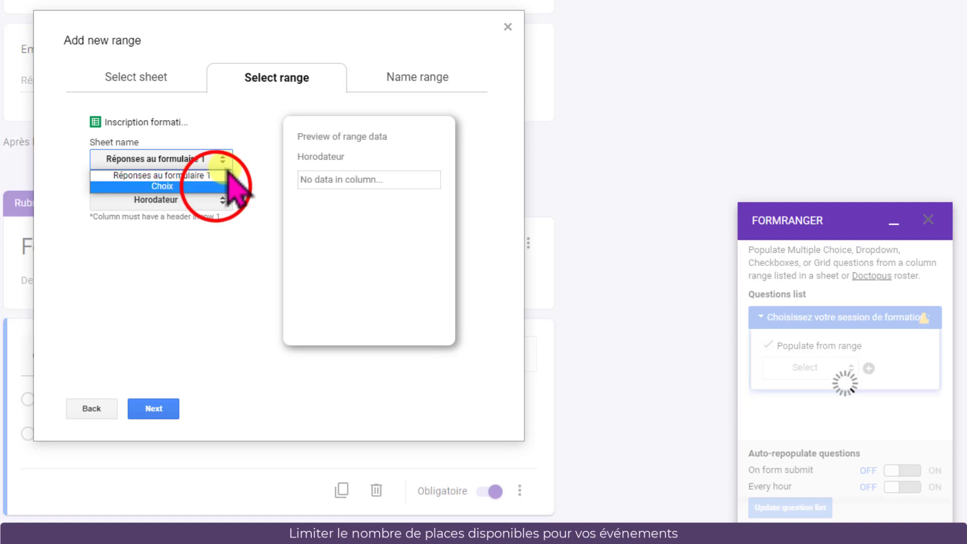
{"action": "left_click", "coordinate": [214, 184]}
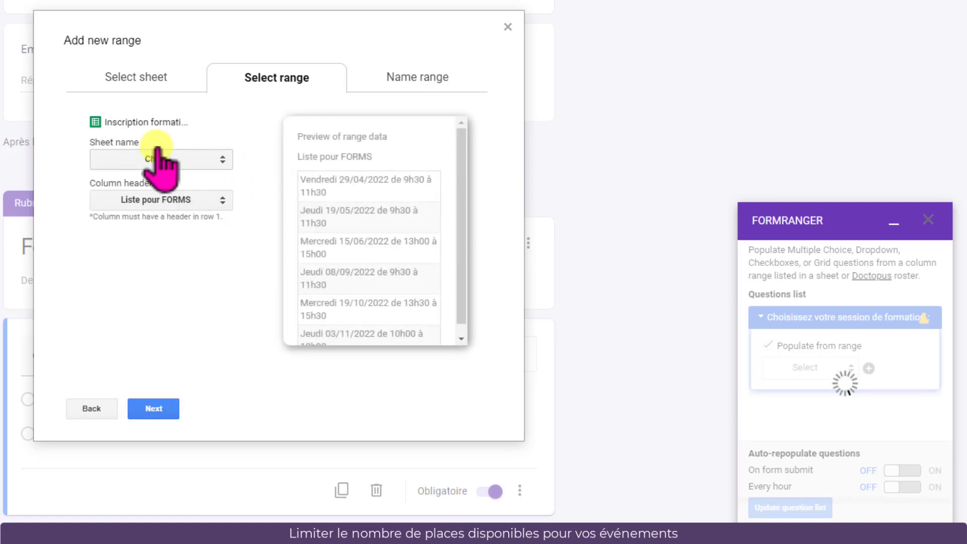
{"action": "left_click", "coordinate": [222, 200]}
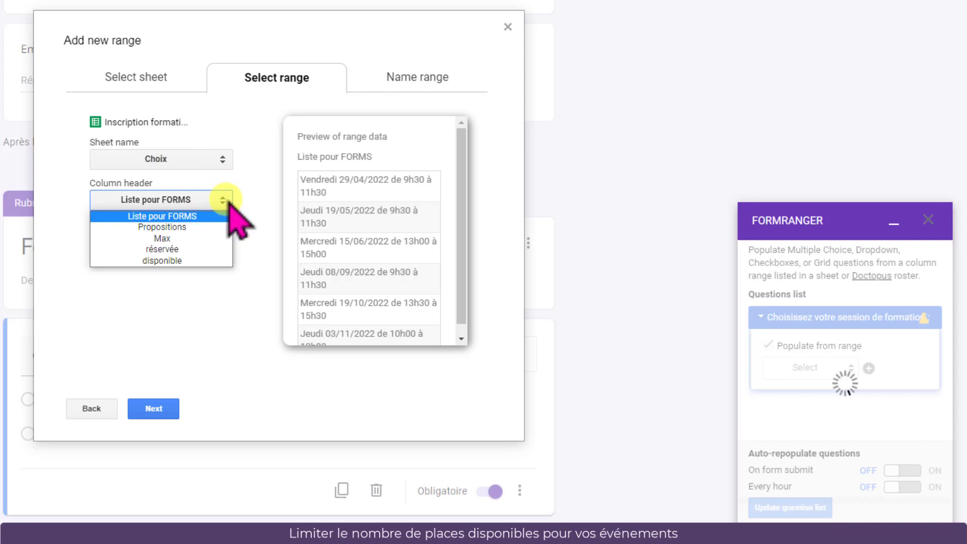
{"action": "left_click", "coordinate": [200, 217]}
{"action": "left_click", "coordinate": [153, 409]}
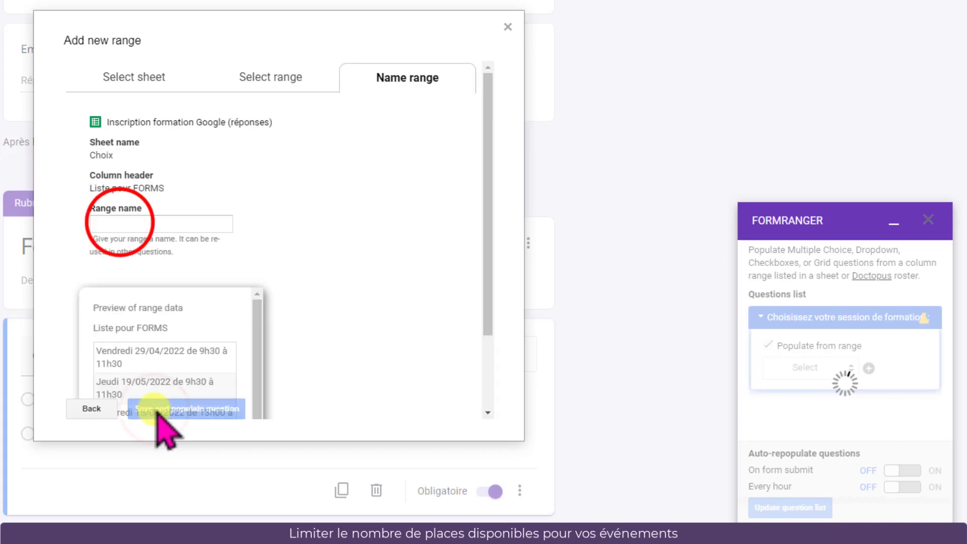
Name the range Choix, then save it and populate the question
{"action": "left_click", "coordinate": [121, 223]}
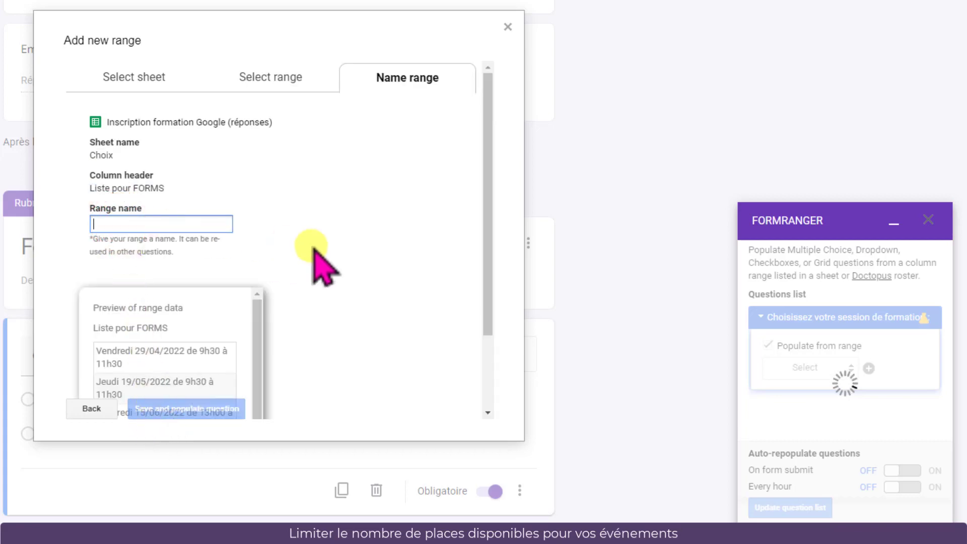
{"action": "type", "text": "Choix"}
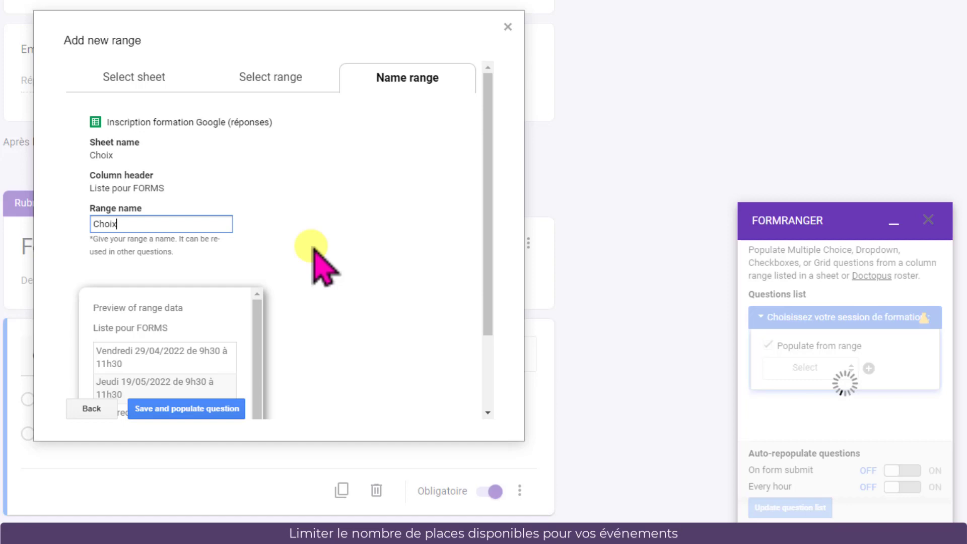
{"action": "left_click", "coordinate": [173, 411]}
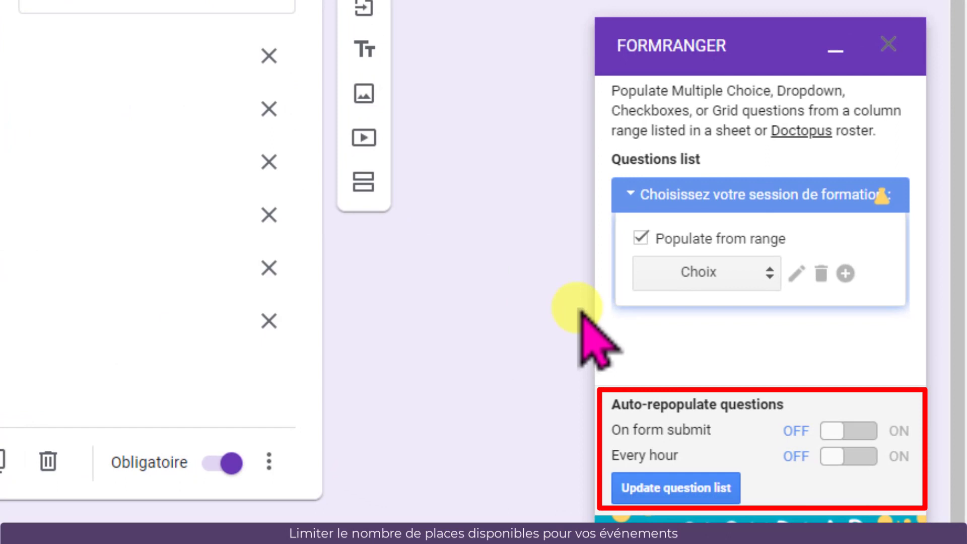
Turn on auto-repopulation of questions on form submit and every hour
{"action": "left_click", "coordinate": [860, 431]}
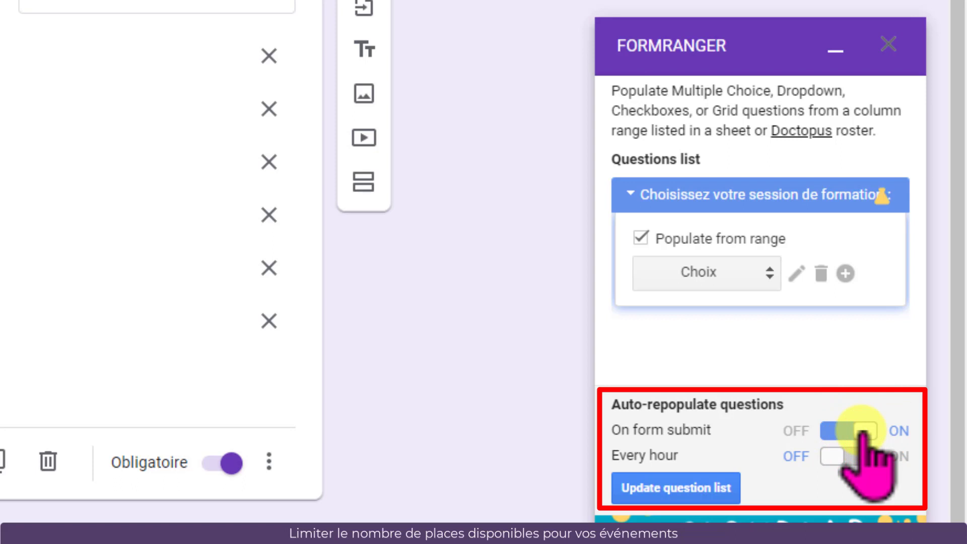
{"action": "left_click", "coordinate": [864, 456]}
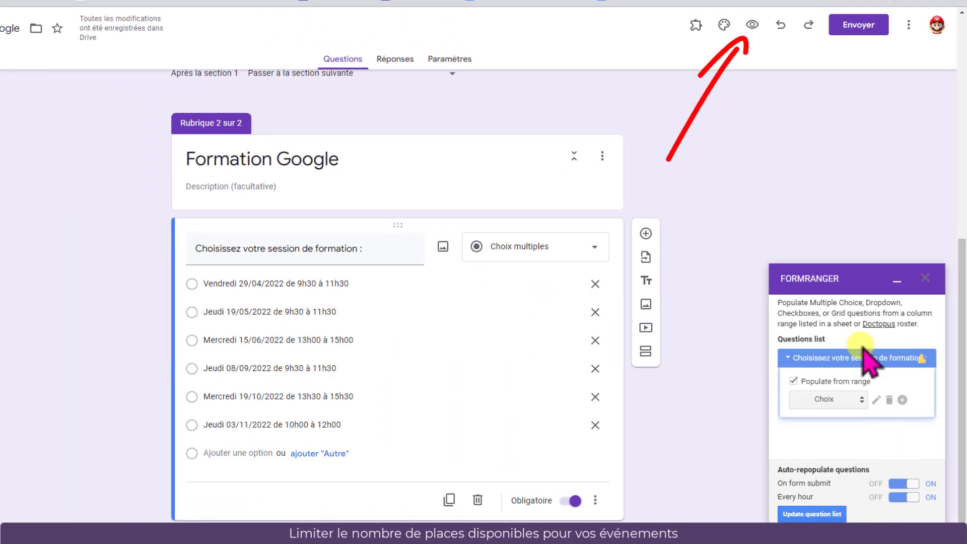
Preview the form and submit a test registration for the Mercredi 15/06/2022 de 13h00 à 15h00 session
{"action": "left_click", "coordinate": [754, 25]}
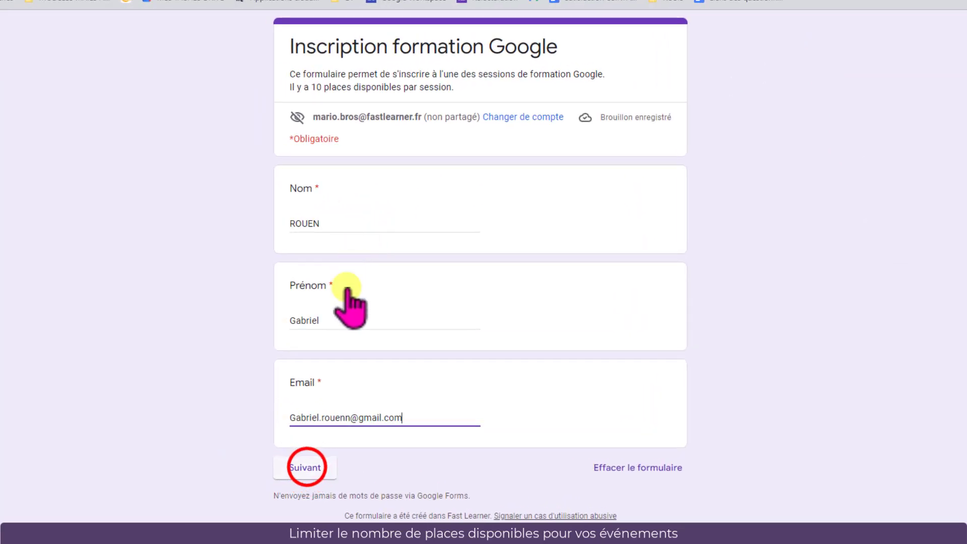
{"action": "left_click", "coordinate": [243, 422]}
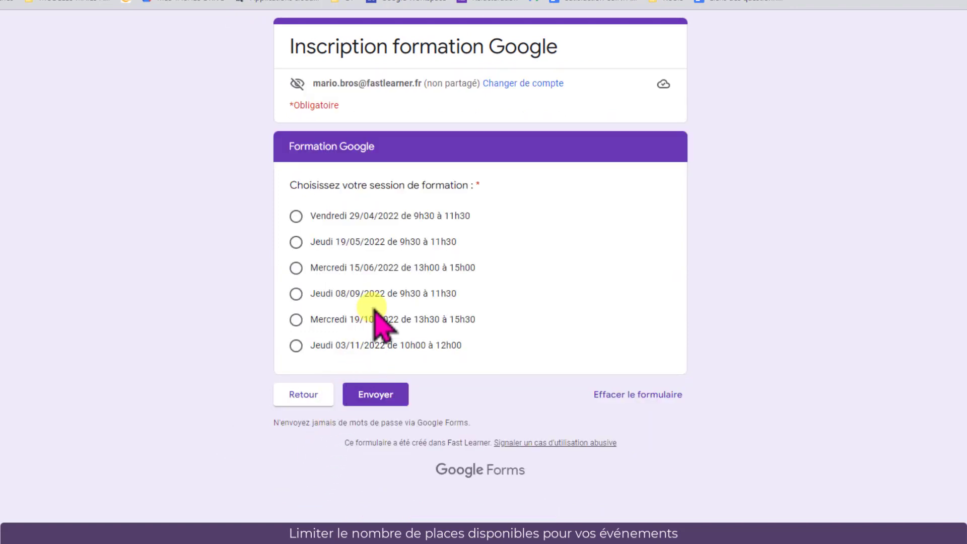
{"action": "left_click", "coordinate": [296, 268]}
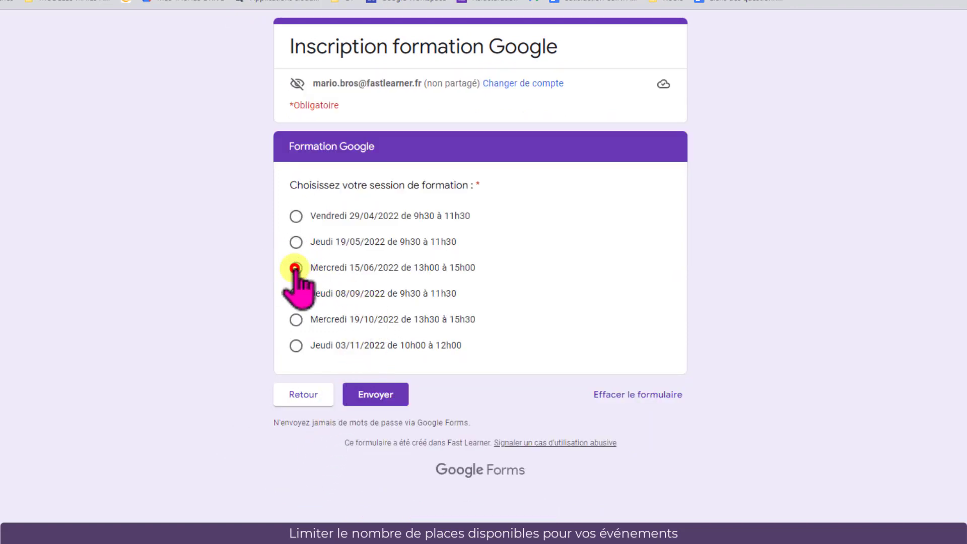
{"action": "left_click", "coordinate": [378, 396]}
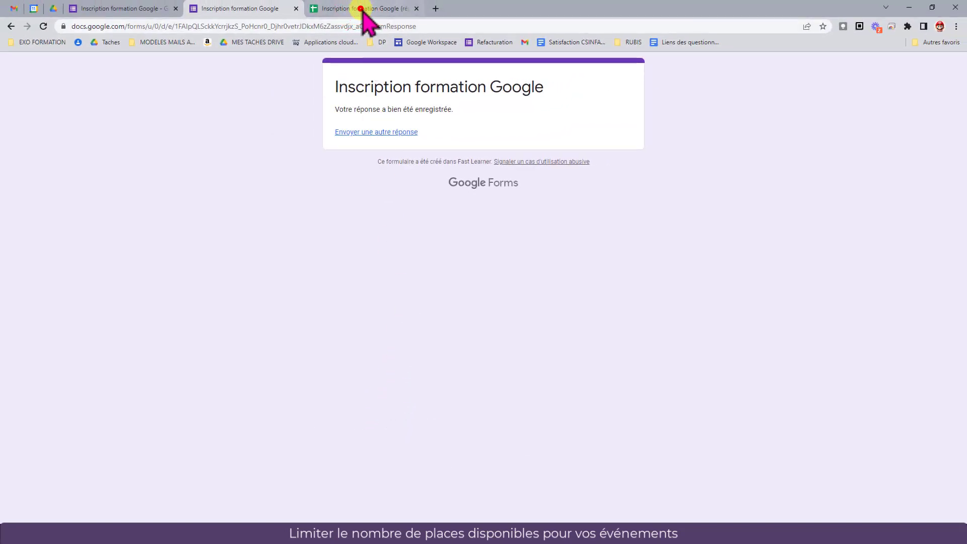
Switch to the responses spreadsheet and examine the new response and the Choix sheet's seat counts and formulas
{"action": "left_click", "coordinate": [363, 11]}
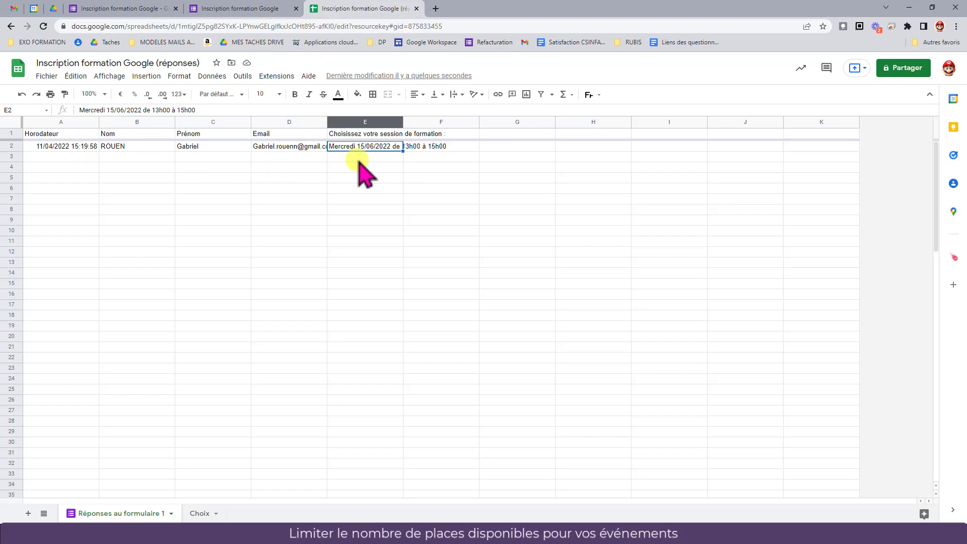
{"action": "left_click", "coordinate": [199, 513]}
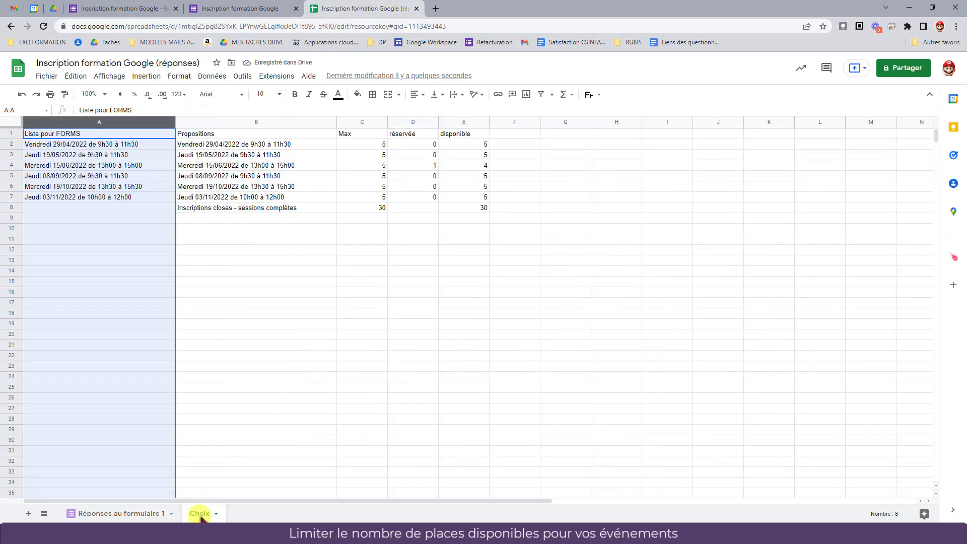
{"action": "left_click", "coordinate": [252, 165]}
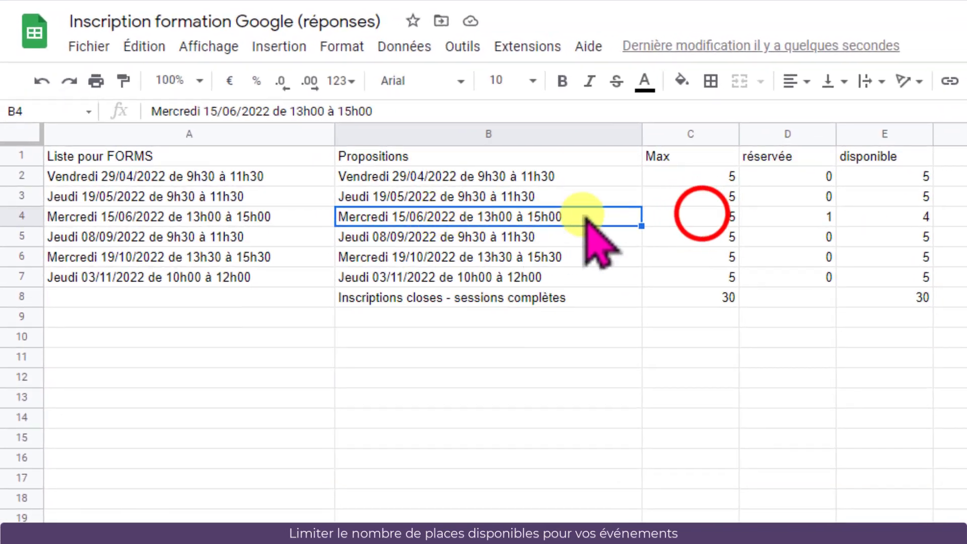
{"action": "left_click", "coordinate": [706, 216]}
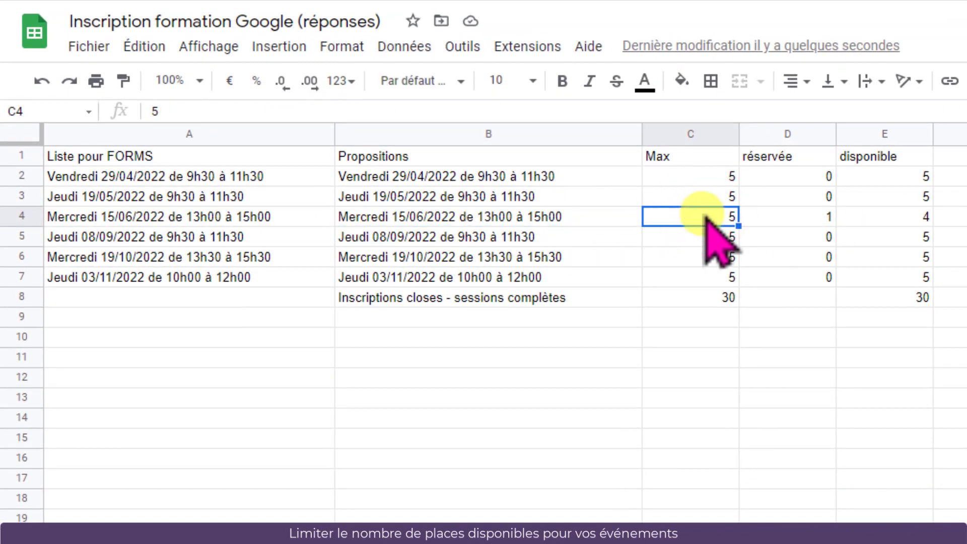
{"action": "left_click", "coordinate": [810, 216]}
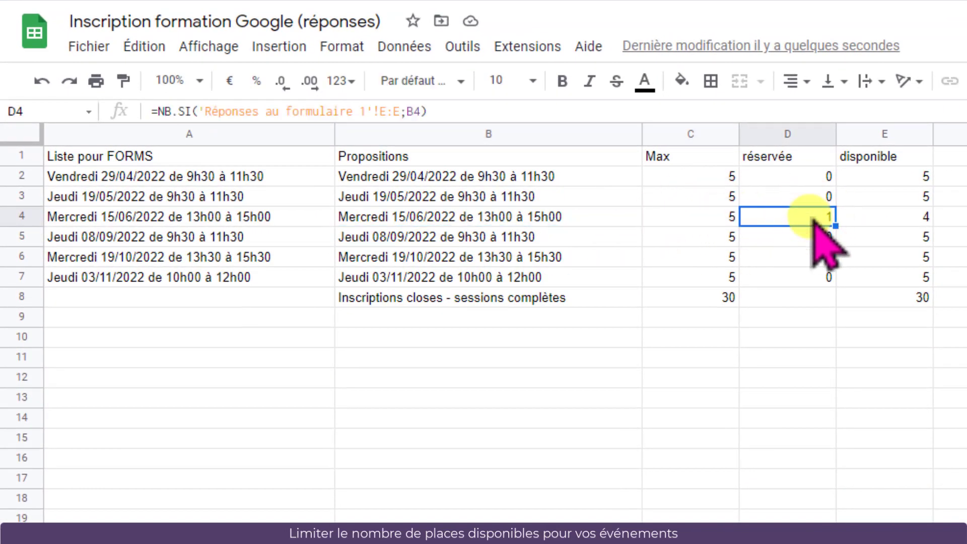
{"action": "left_click", "coordinate": [925, 217]}
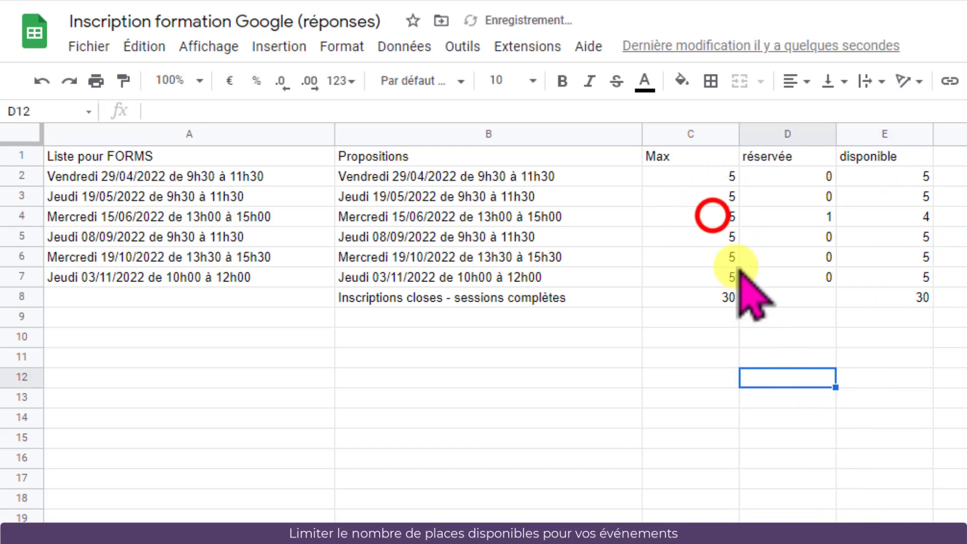
Set the maximum seats for the Mercredi 15/06/2022 session to 2
{"action": "left_click", "coordinate": [713, 217]}
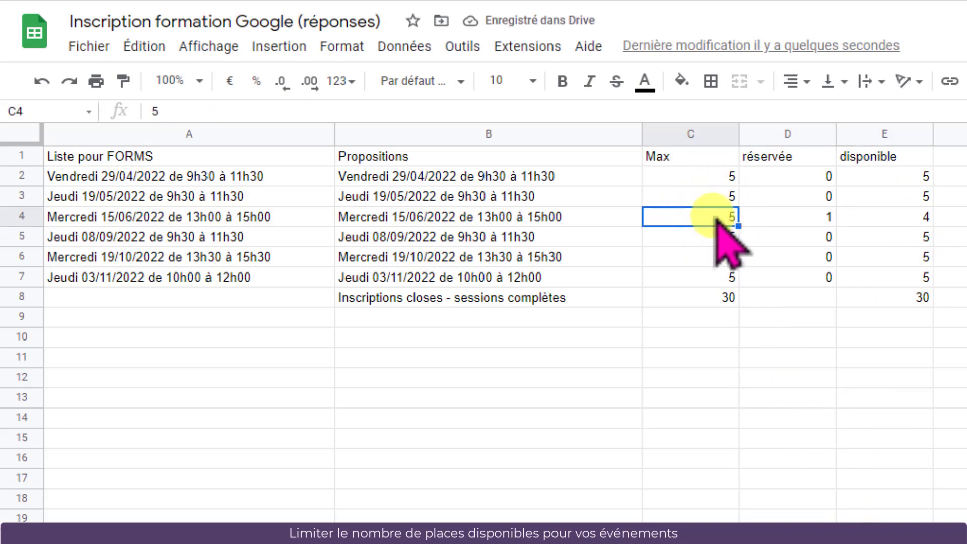
{"action": "type", "text": "2"}
{"action": "key", "text": "Return"}
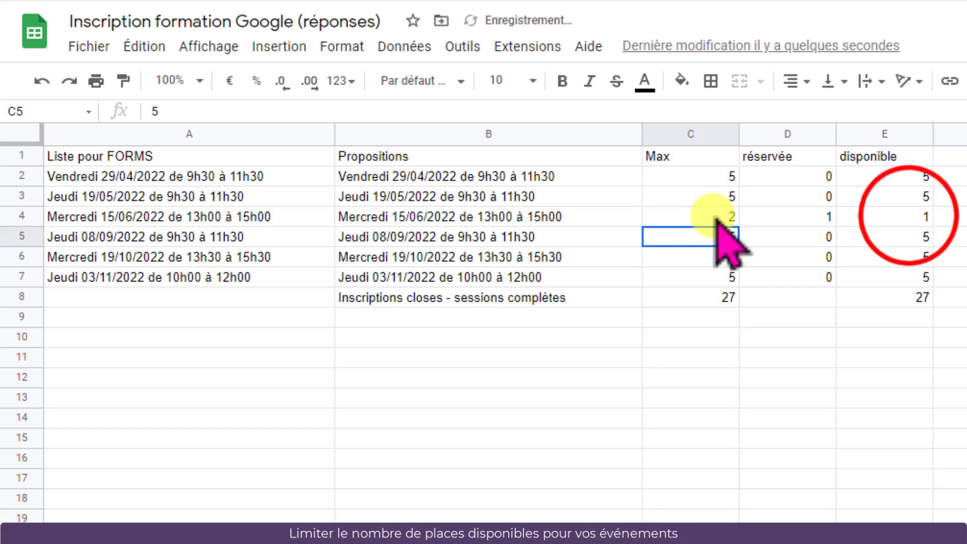
{"action": "left_click", "coordinate": [909, 217]}
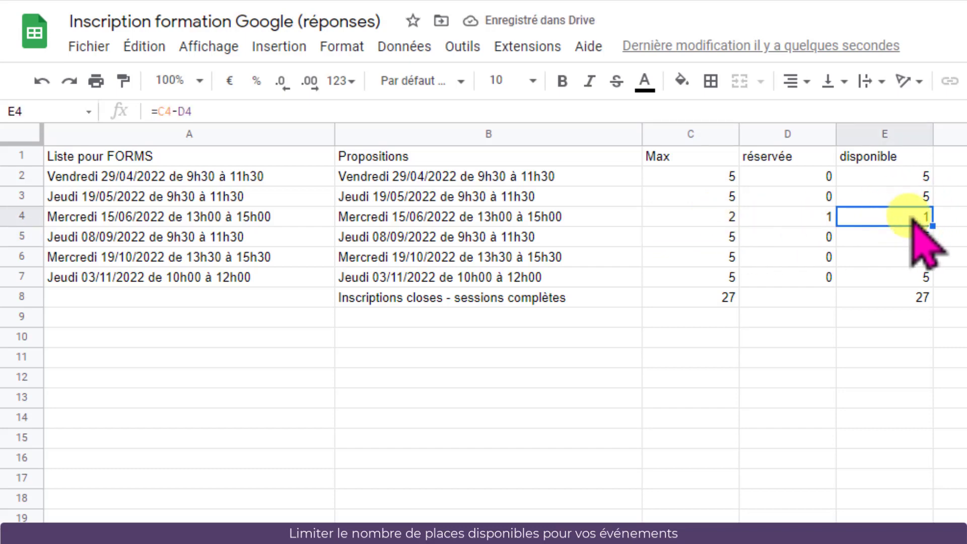
Submit another registration from the live form, choosing the Mercredi 15/06/2022 de 13h00 à 15h00 session
{"action": "left_click", "coordinate": [237, 219]}
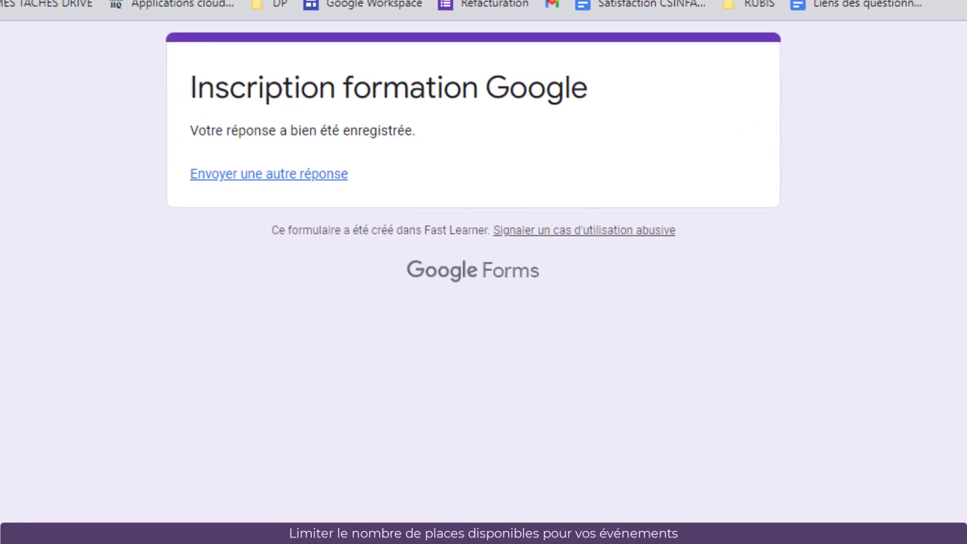
{"action": "left_click", "coordinate": [255, 173]}
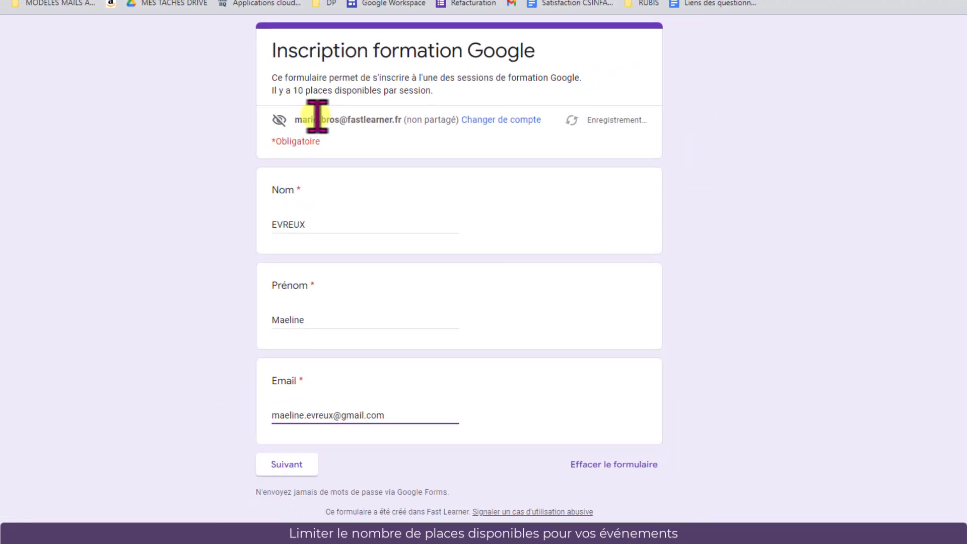
{"action": "left_click", "coordinate": [279, 465]}
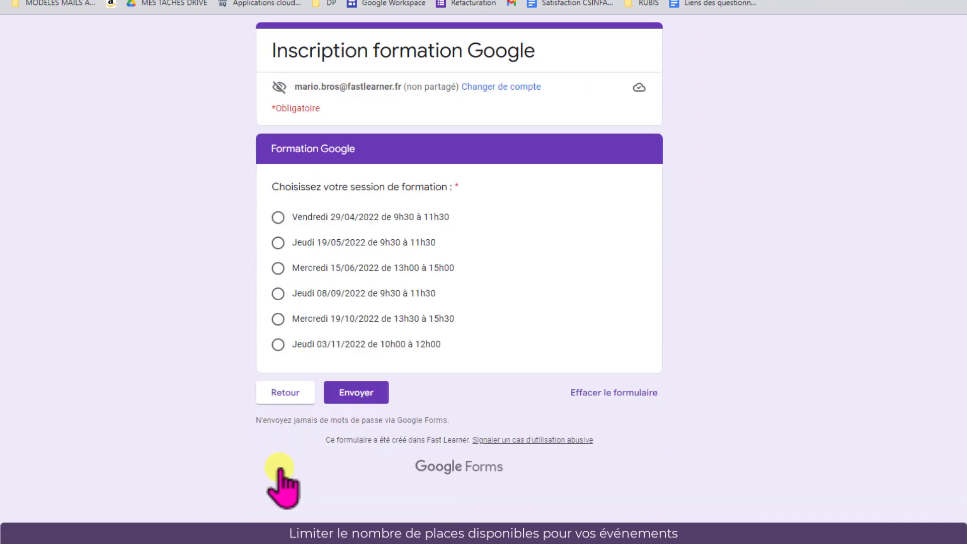
{"action": "left_click", "coordinate": [278, 268]}
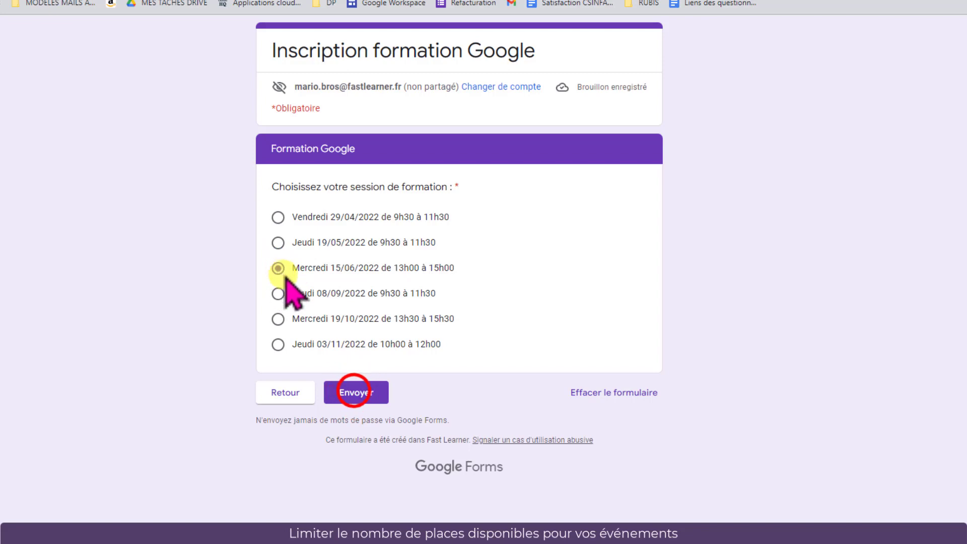
{"action": "left_click", "coordinate": [356, 398]}
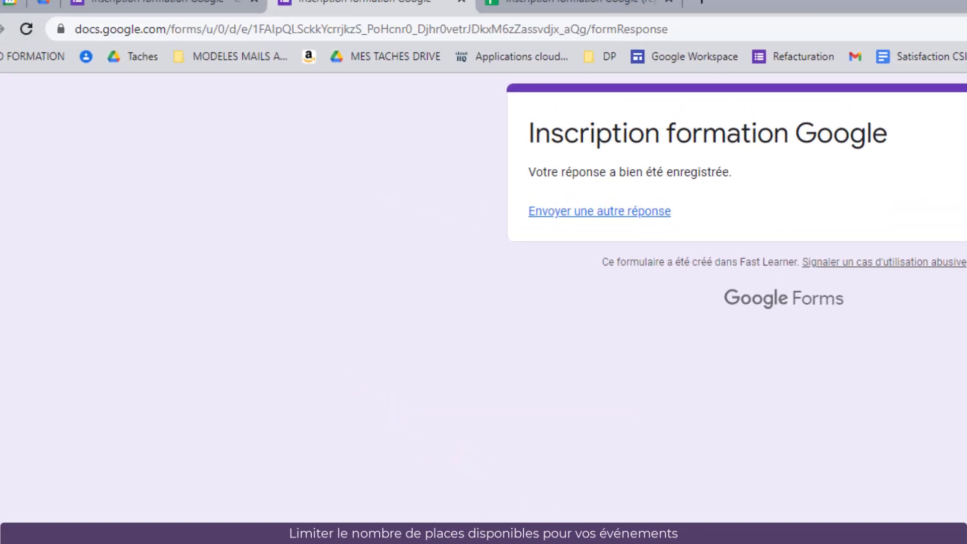
Switch to the responses spreadsheet and examine the reserved and available formulas for the Mercredi 15/06/2022 session
{"action": "left_click", "coordinate": [691, 21]}
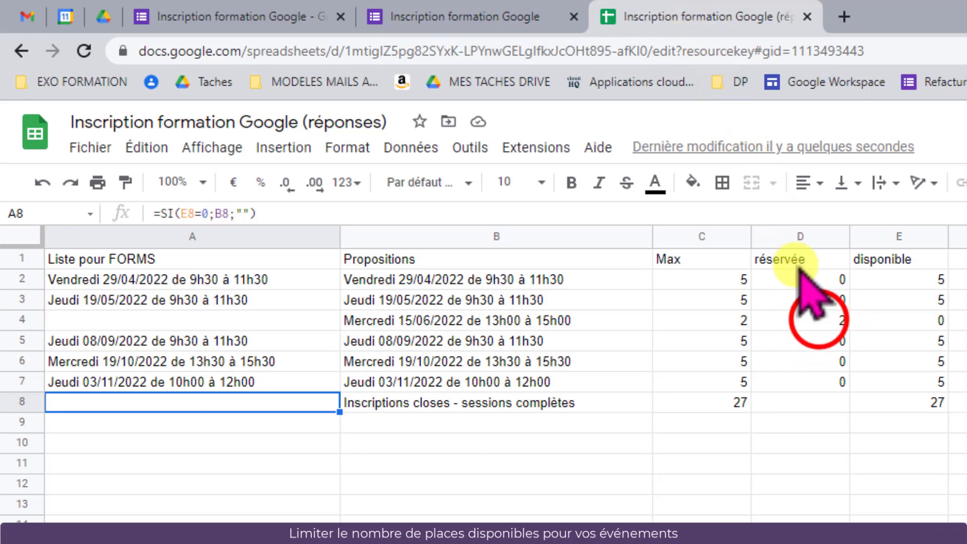
{"action": "left_click", "coordinate": [819, 321]}
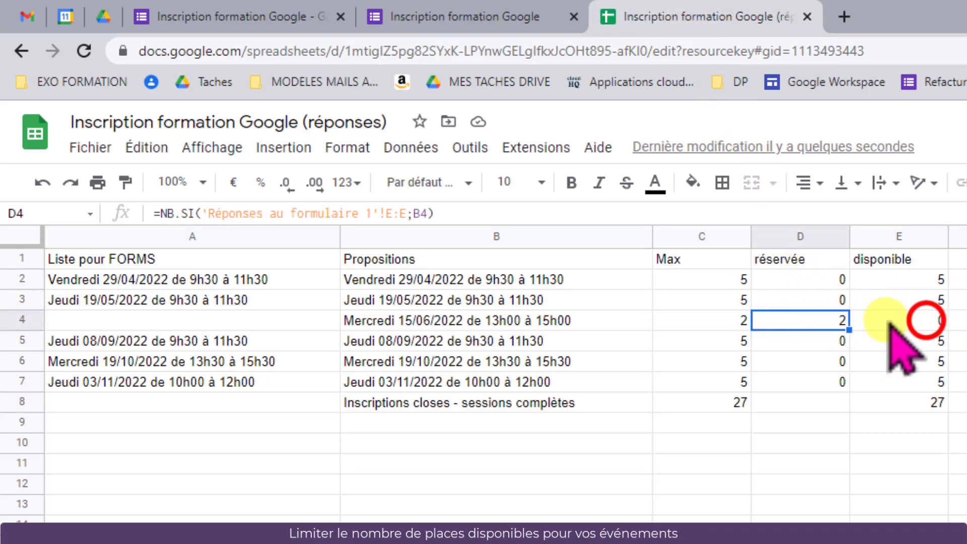
{"action": "left_click", "coordinate": [927, 323]}
{"action": "key", "text": "Home"}
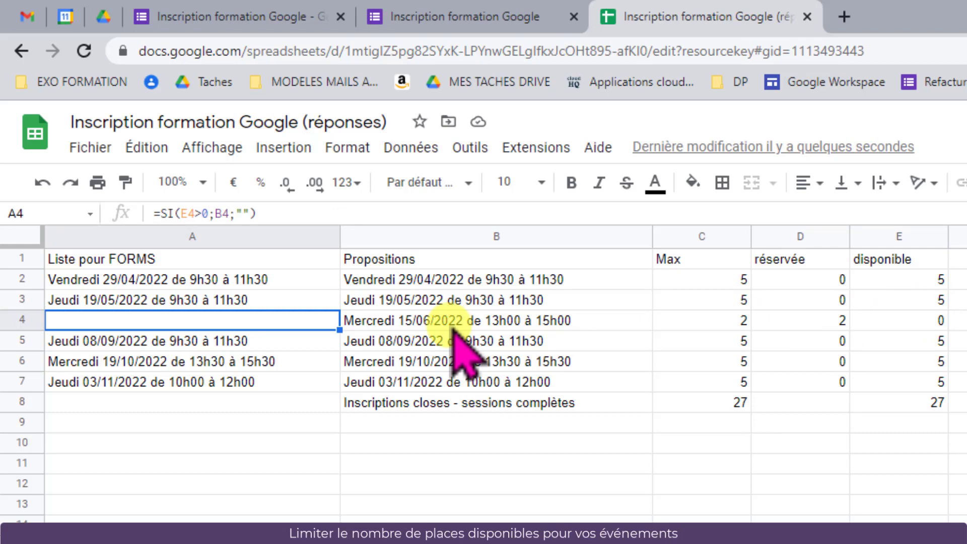
Return to the live form, start another response and continue past the first section
{"action": "left_click", "coordinate": [491, 20]}
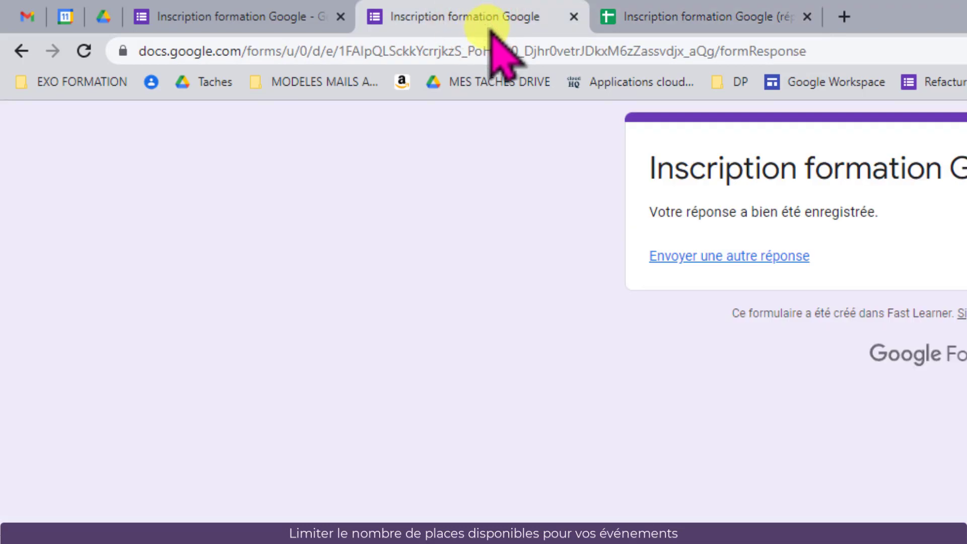
{"action": "left_click", "coordinate": [719, 256]}
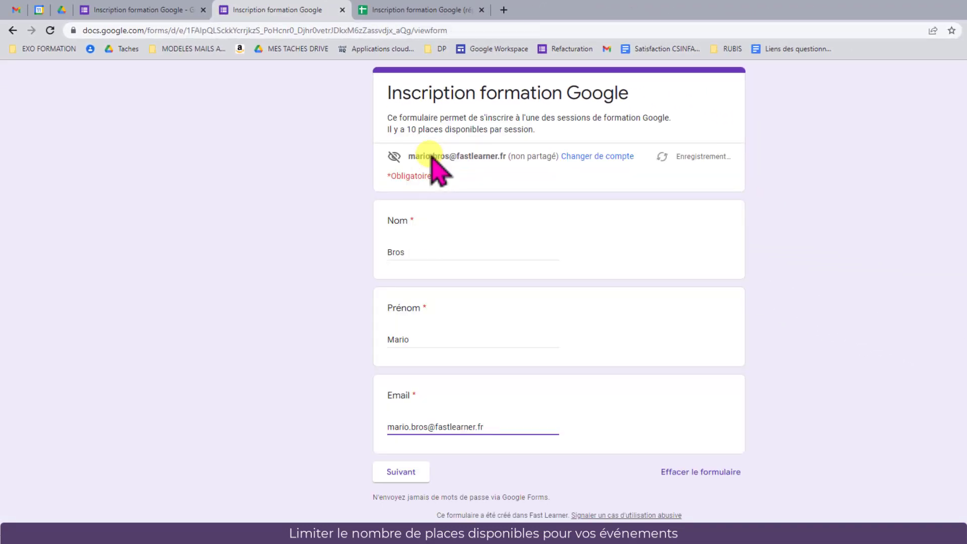
{"action": "left_click", "coordinate": [403, 471]}
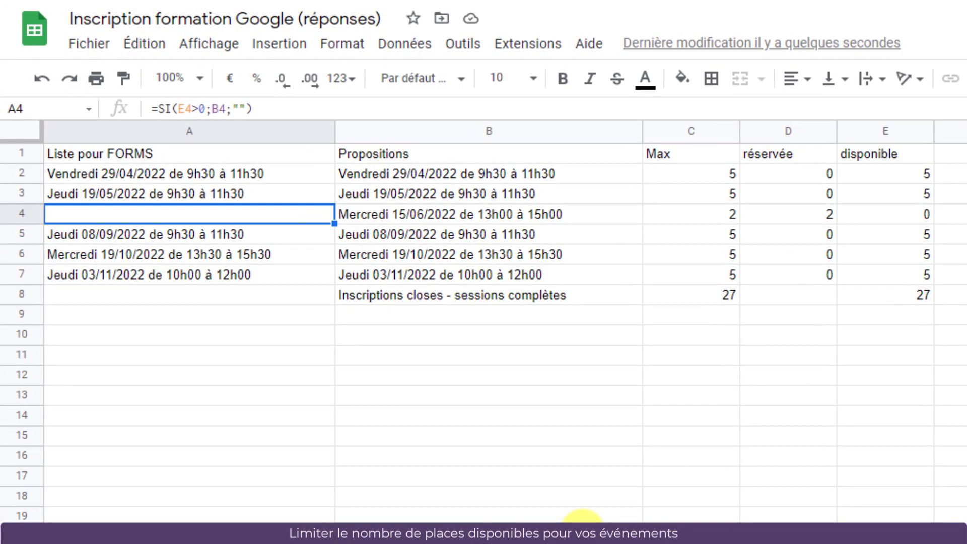
Set the maximum seats of every session except Mercredi 15/06/2022 to 0 in the Choix sheet
{"action": "key", "text": "Up"}
{"action": "key", "text": "Up"}
{"action": "key", "text": "Right"}
{"action": "key", "text": "Right"}
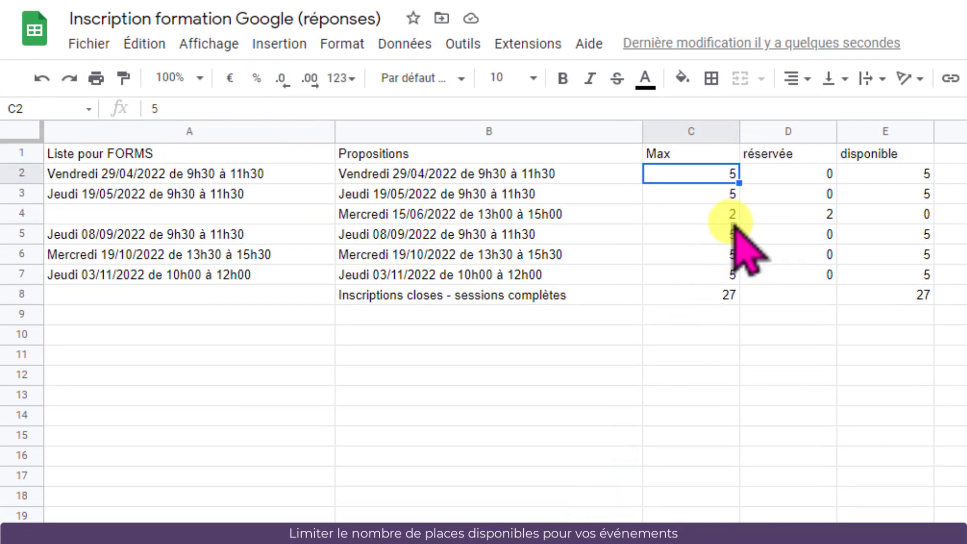
{"action": "type", "text": "0"}
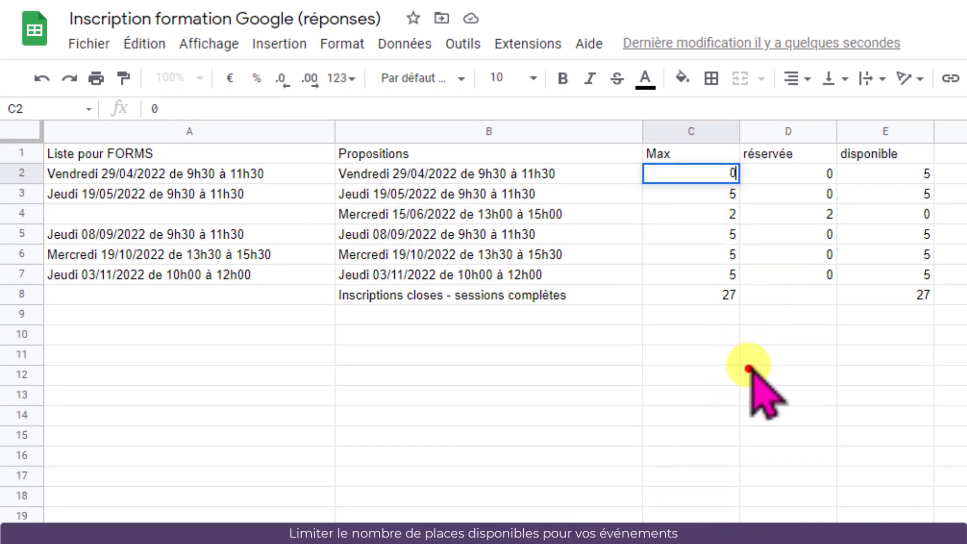
{"action": "left_click", "coordinate": [750, 375]}
{"action": "left_click", "coordinate": [716, 197]}
{"action": "type", "text": "0"}
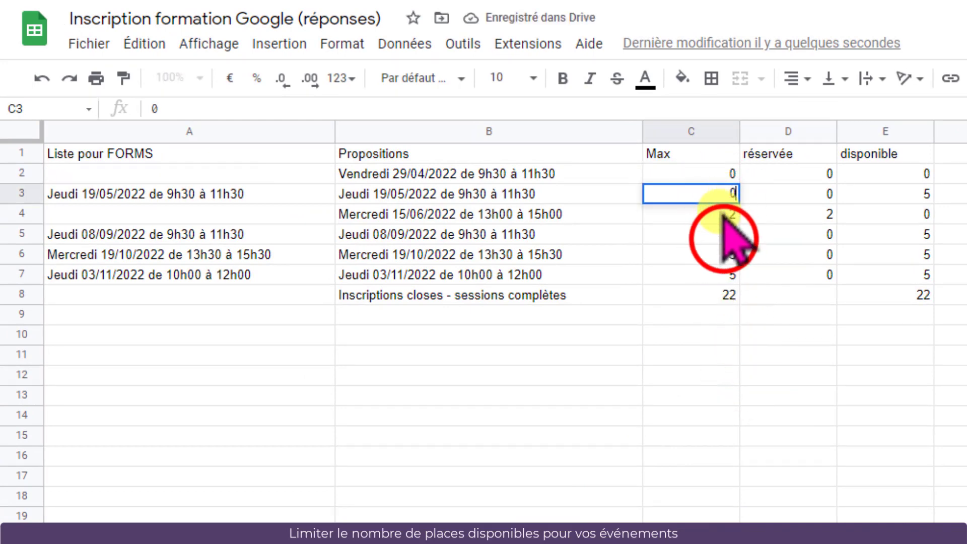
{"action": "left_click", "coordinate": [725, 236]}
{"action": "type", "text": "0"}
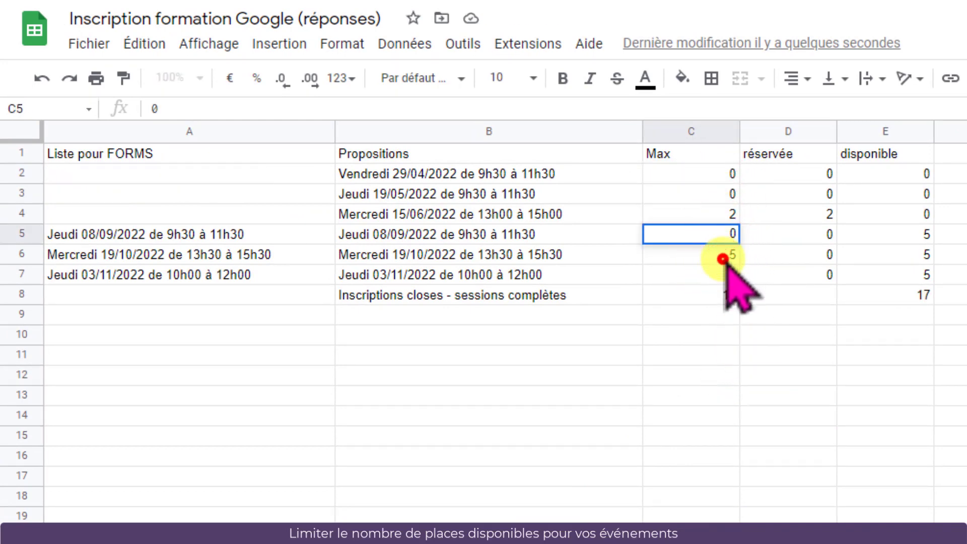
{"action": "left_click", "coordinate": [728, 255]}
{"action": "type", "text": "0"}
{"action": "key", "text": "Return"}
{"action": "type", "text": "0"}
{"action": "key", "text": "Return"}
Examine the totals row formulas and the form's session question, then return to the spreadsheet
{"action": "left_click", "coordinate": [714, 300]}
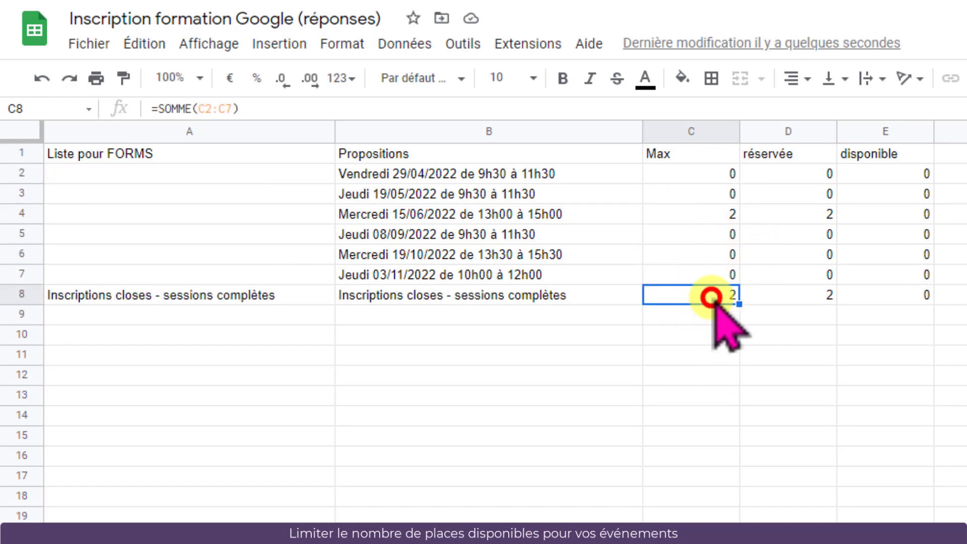
{"action": "left_click", "coordinate": [806, 298]}
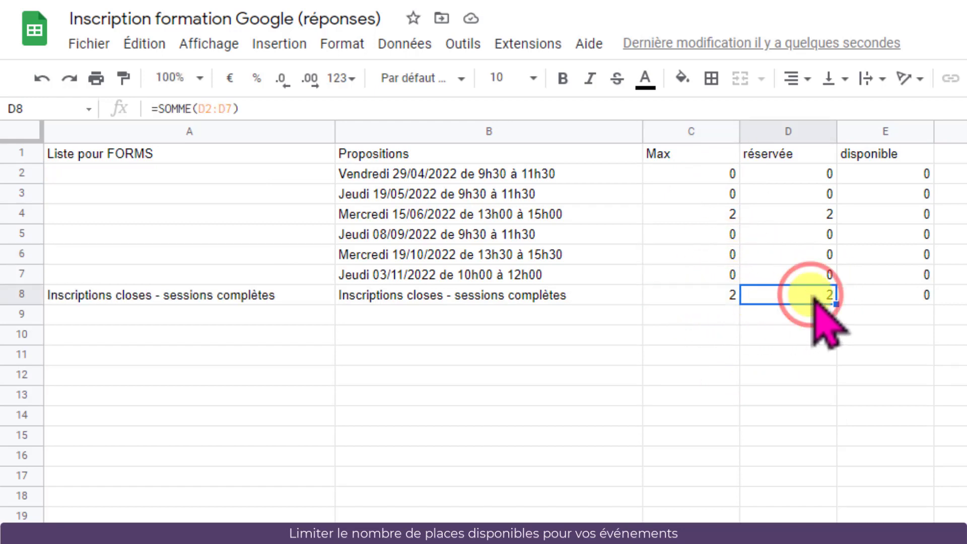
{"action": "left_click", "coordinate": [901, 300]}
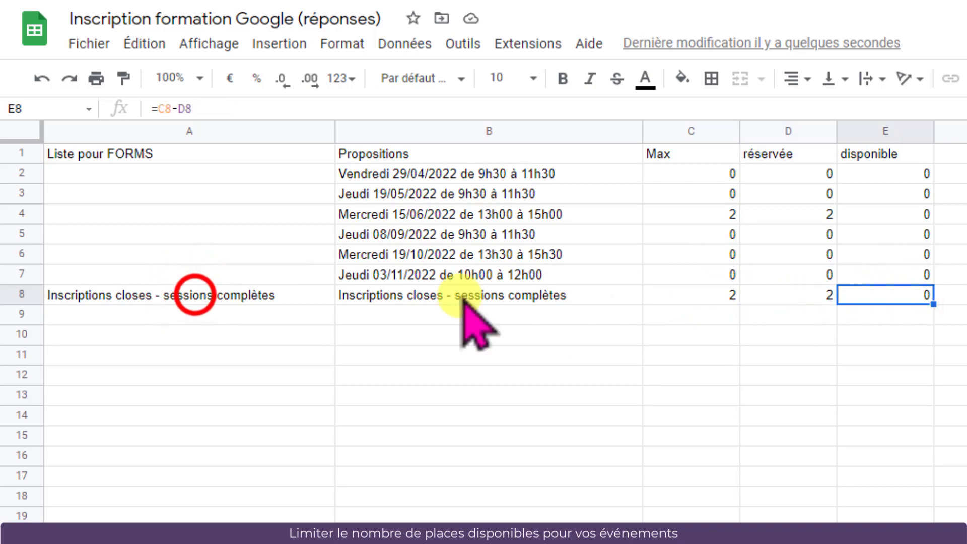
{"action": "left_click", "coordinate": [237, 299]}
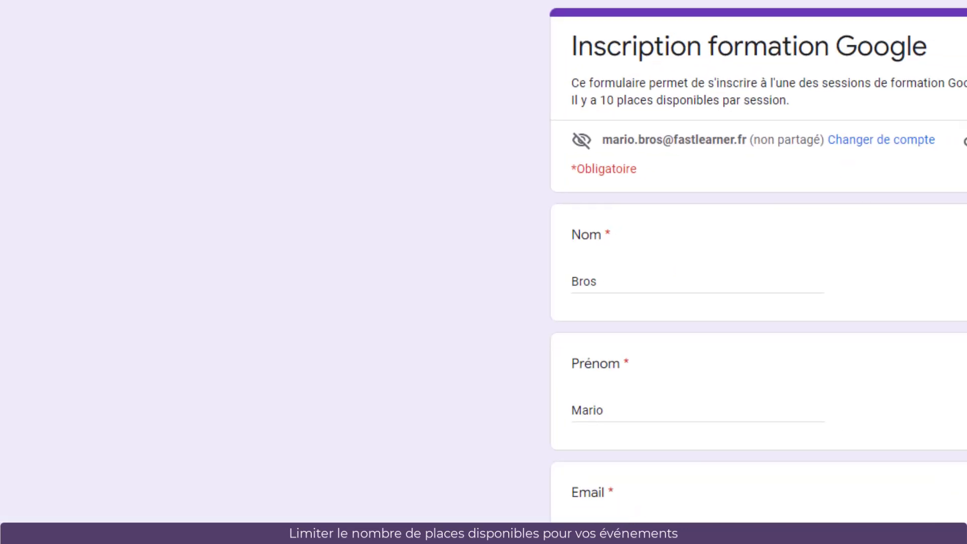
{"action": "left_click", "coordinate": [442, 453]}
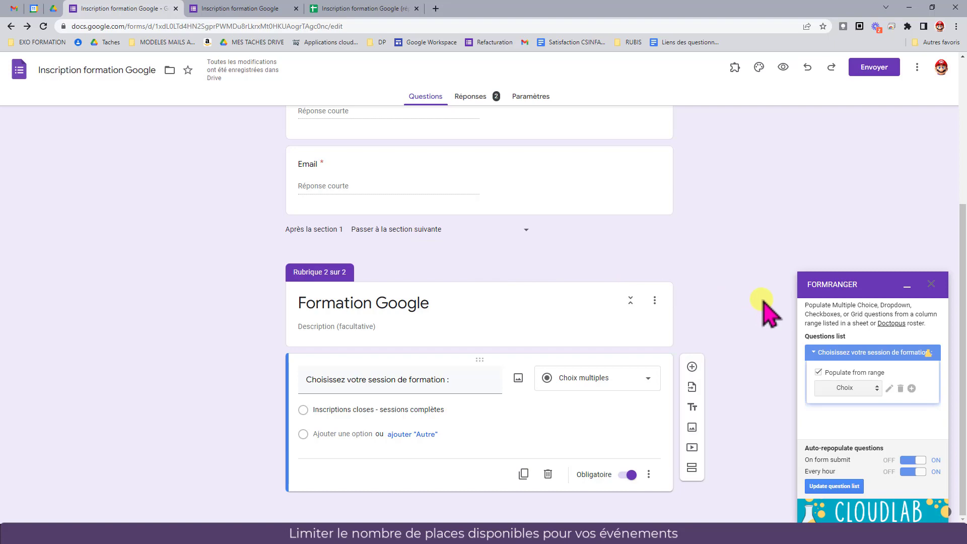
{"action": "left_click", "coordinate": [361, 9]}
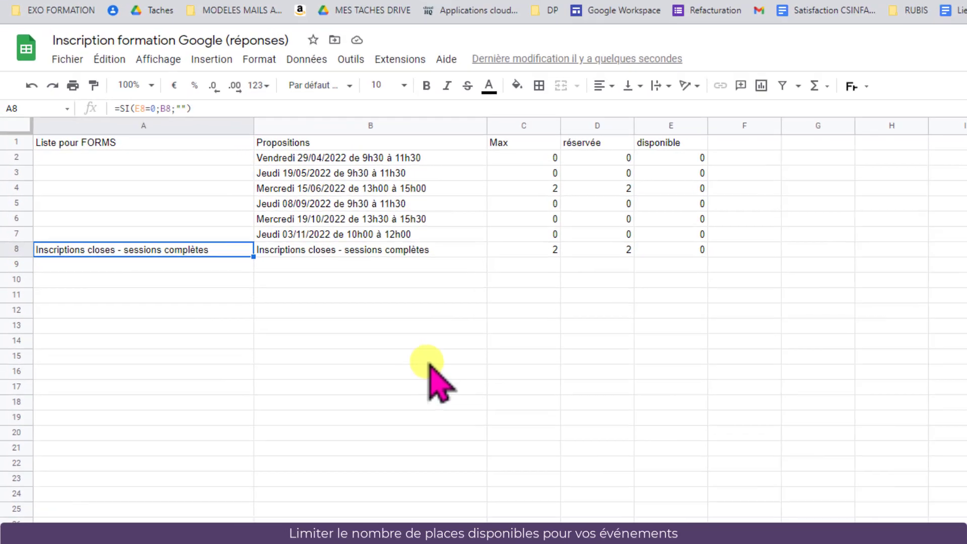
Set the Vendredi 29/04/2022 session's maximum seats to 5 and inspect its reserved-count formula
{"action": "left_click", "coordinate": [527, 161]}
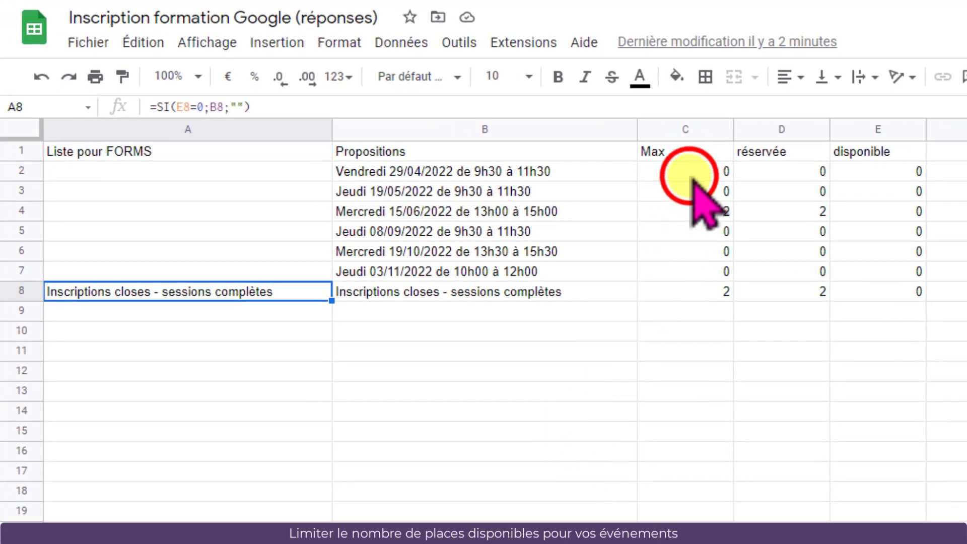
{"action": "type", "text": "5"}
{"action": "key", "text": "Return"}
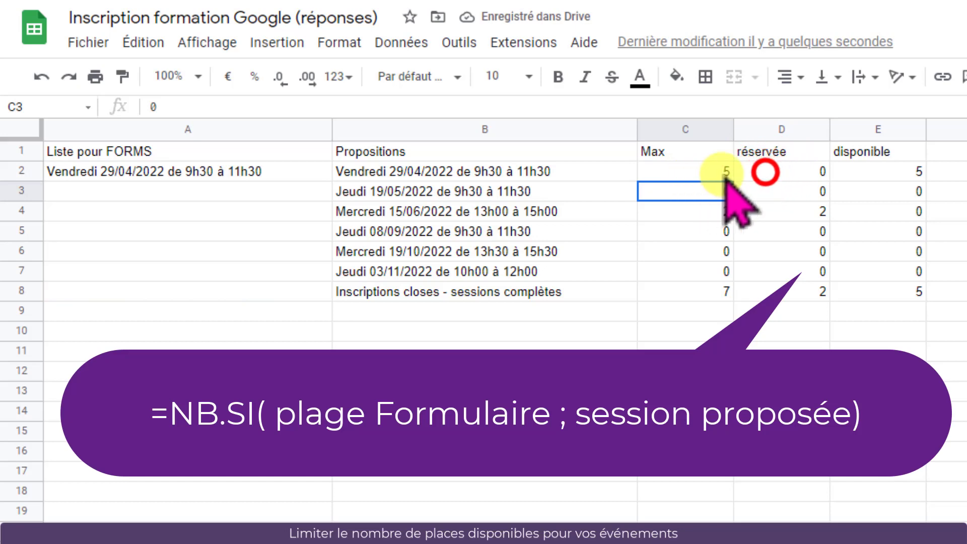
{"action": "left_click", "coordinate": [768, 173]}
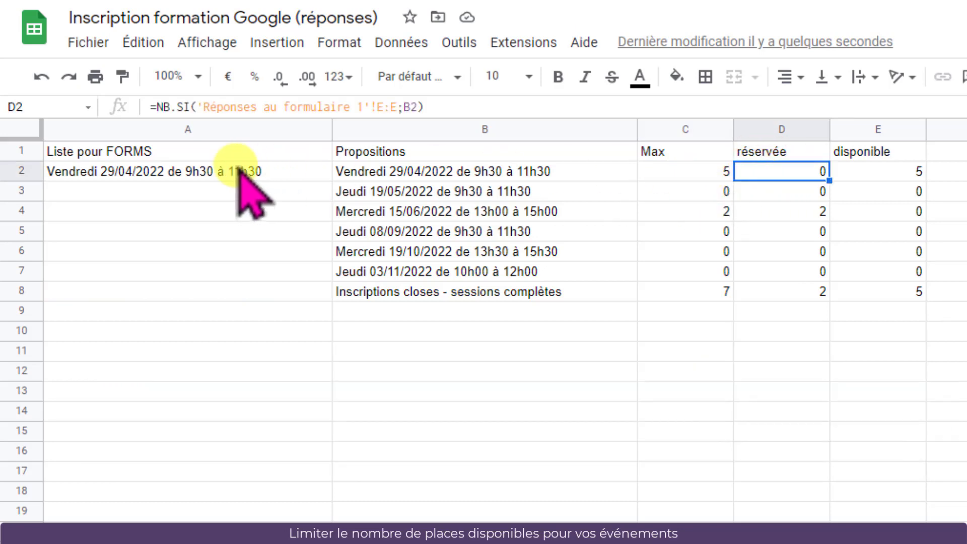
Set the Vendredi 29/04/2022 session's maximum seats back to 0
{"action": "key", "text": "Left"}
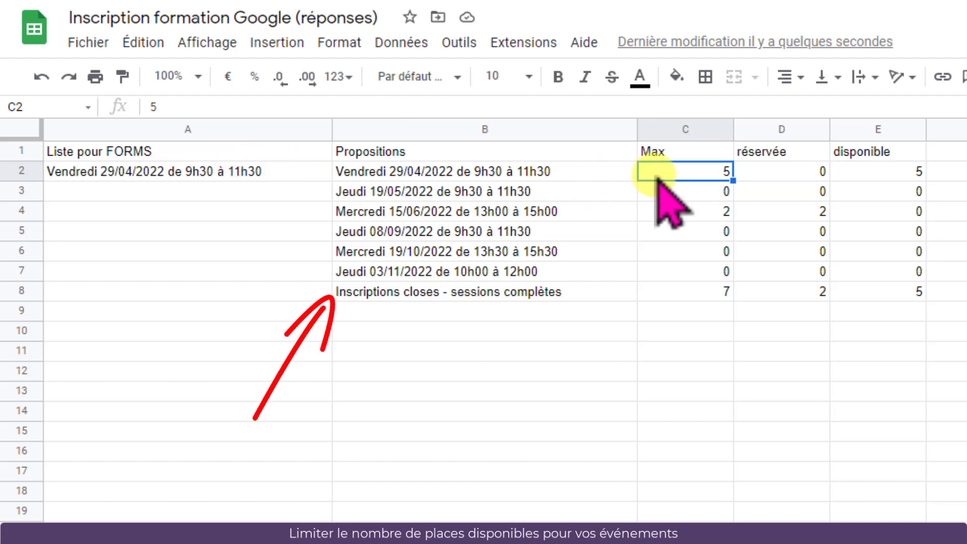
{"action": "type", "text": "0"}
{"action": "key", "text": "Return"}
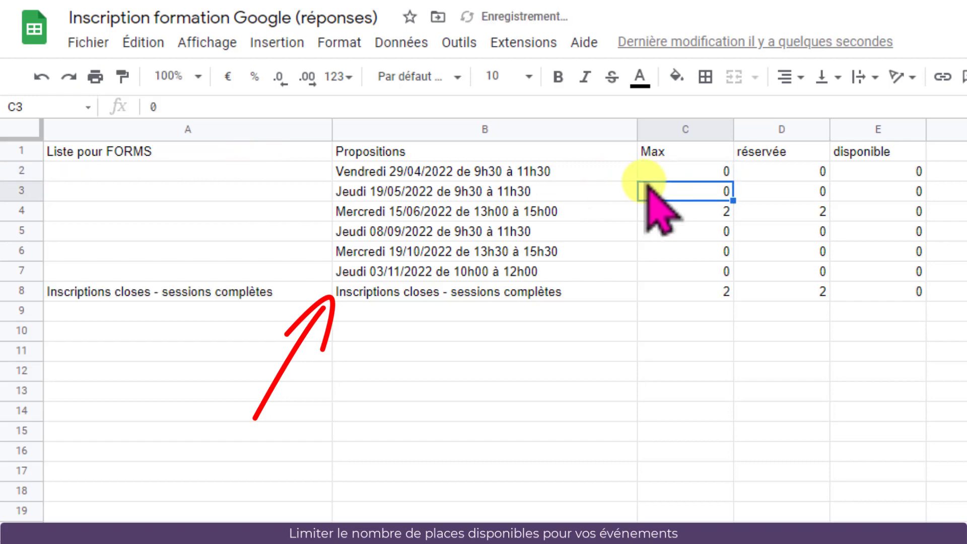